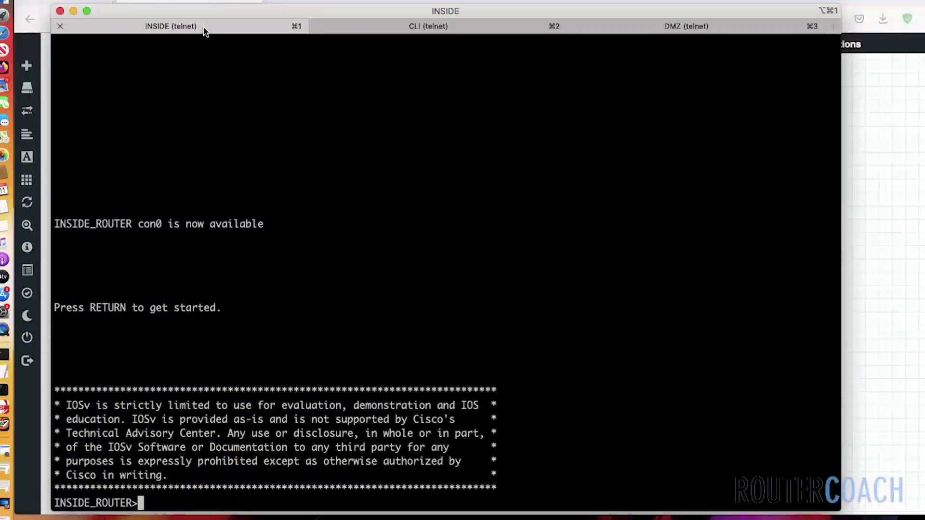
Enter privileged mode on the INSIDE router and ping 10.1.1.2 from source 30.1.1.1, getting 5/5 replies
type("en")
key("Return")
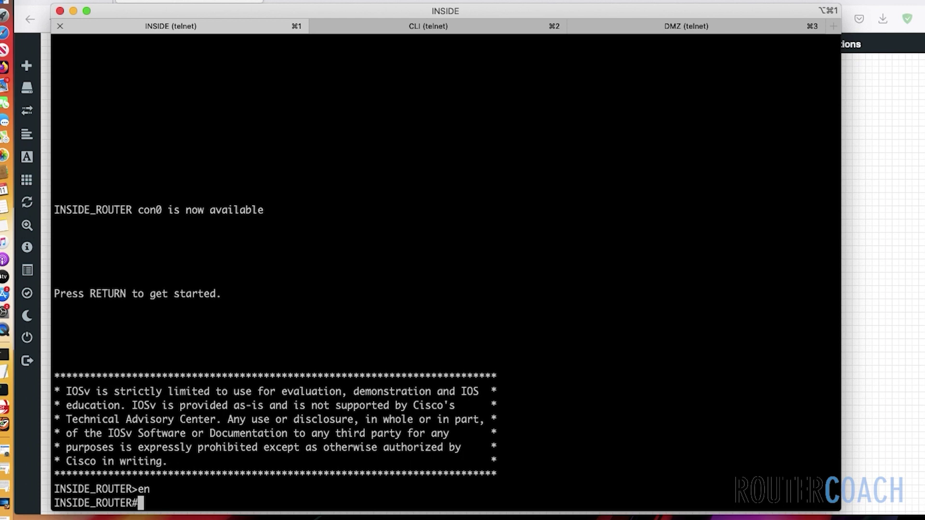
type("ping 10.1.1.2 s")
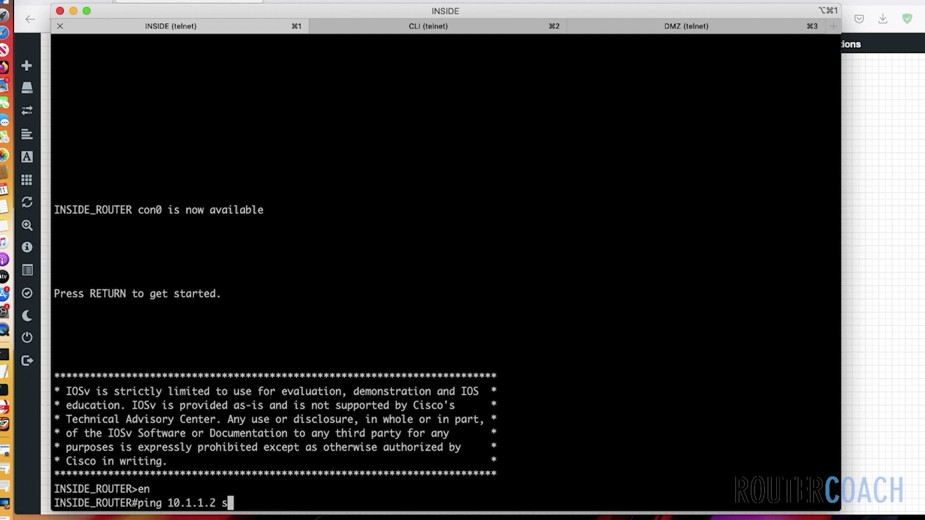
type("o 30.1.1.1")
key("Return")
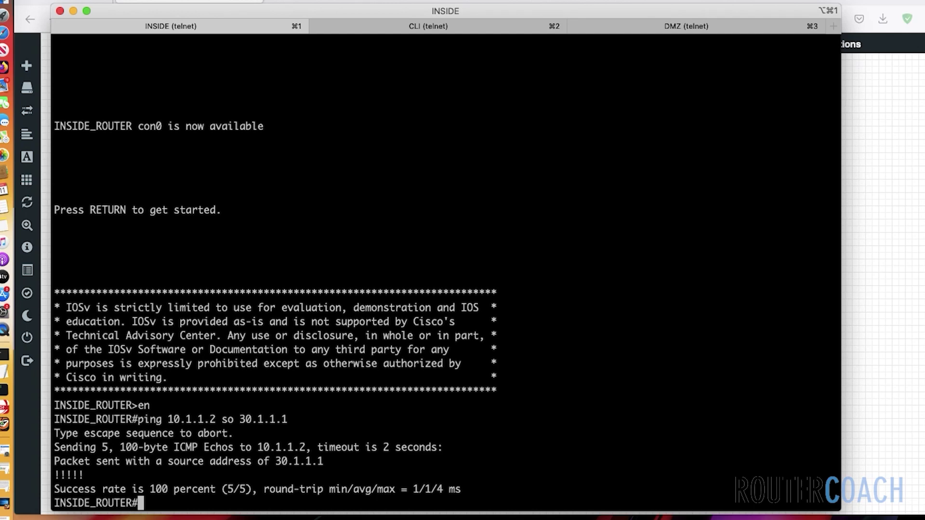
On the firewall, confirm show xlate reports 0 translations in use, then enter global configuration mode
left_click(386, 32)
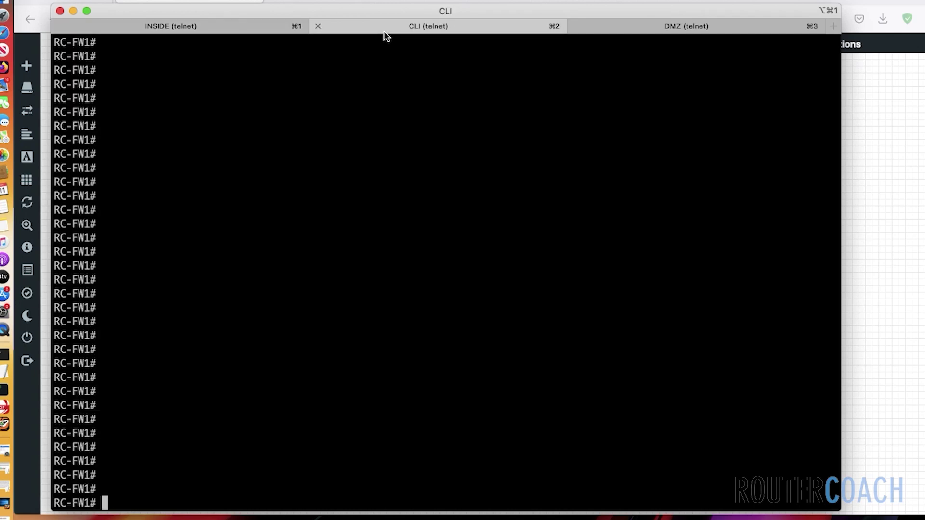
type("show xlate")
key("Return")
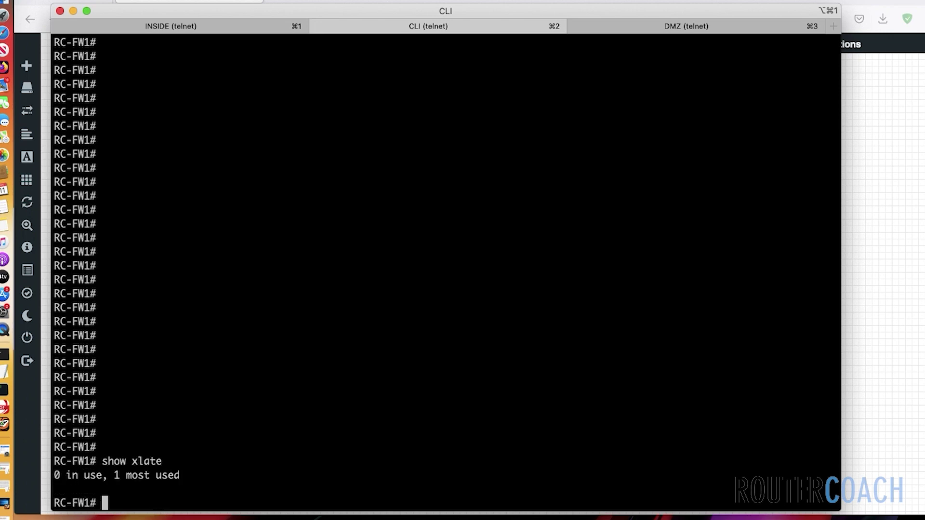
type("conf t")
key("Return")
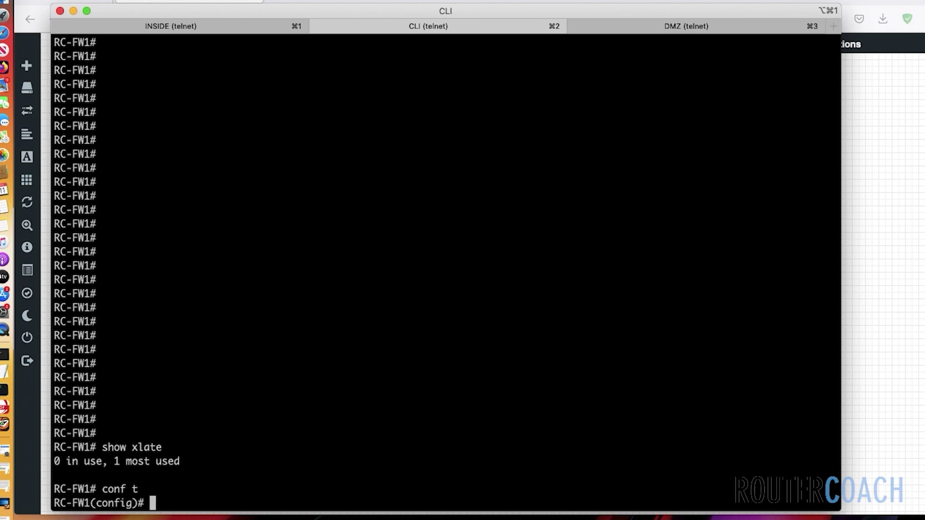
Create network object INSIDE-NAT-DMZ with subnet 30.1.1.0 255.255.255.252
type("object netw")
key("Tab")
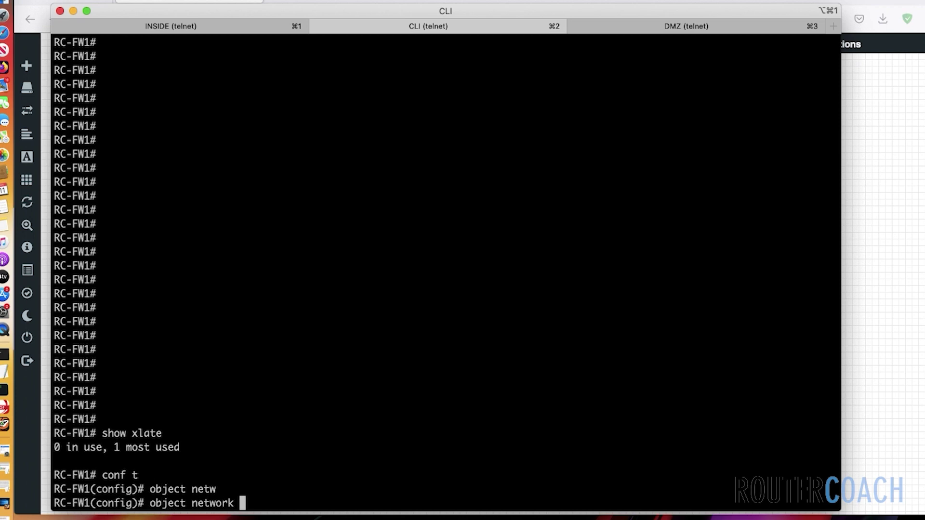
type("INSIDE-NAT-DMZ")
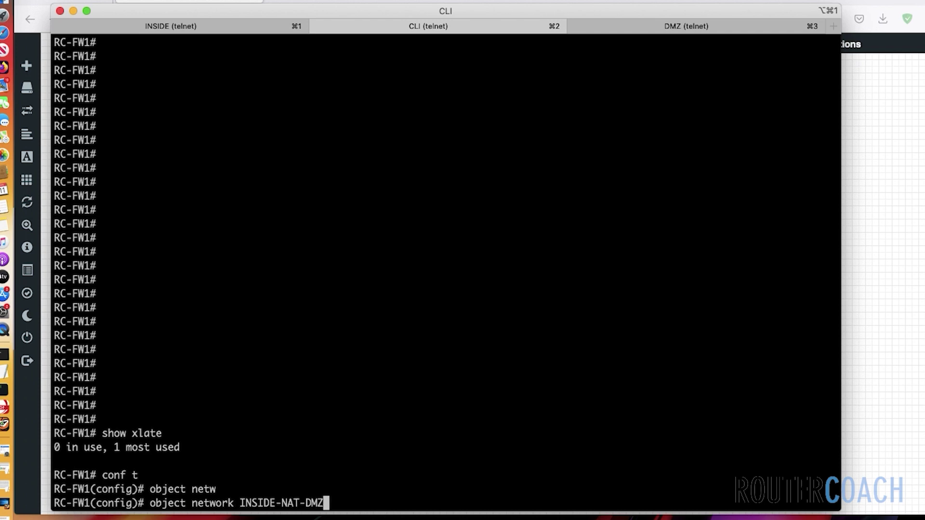
key("Return")
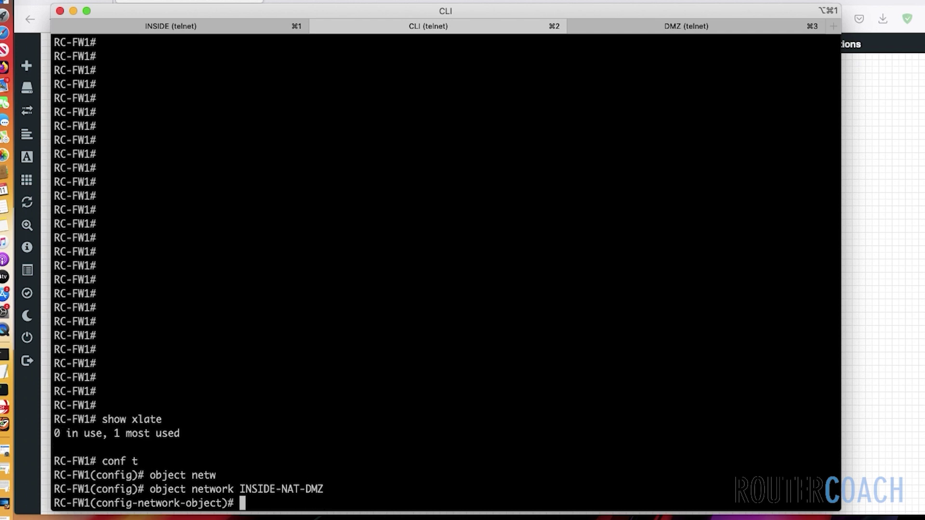
type("subnet 30.1.1.1")
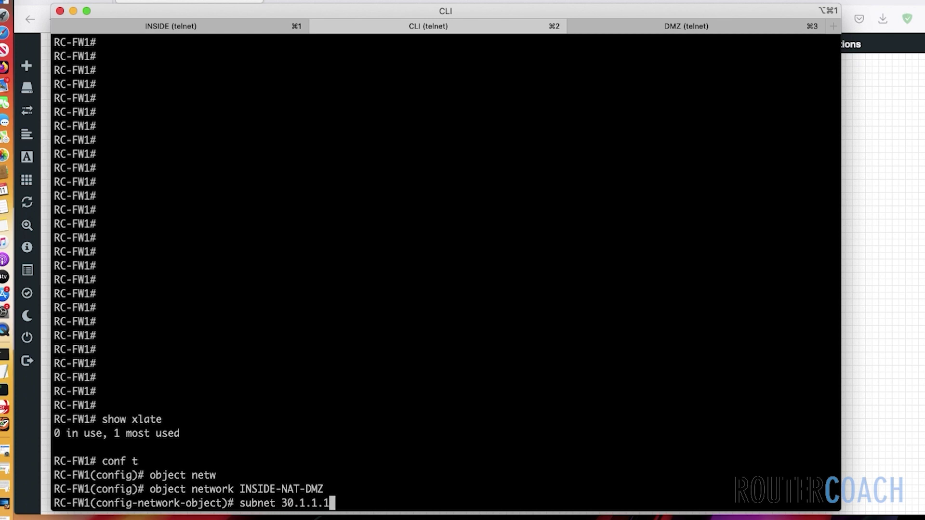
key("BackSpace")
type("0 255.255.255.")
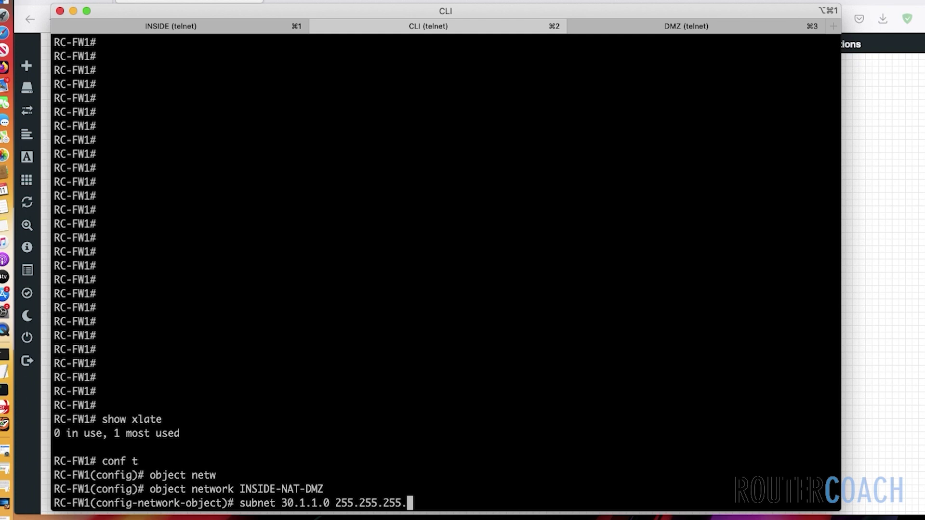
type("252")
key("Return")
type("exit")
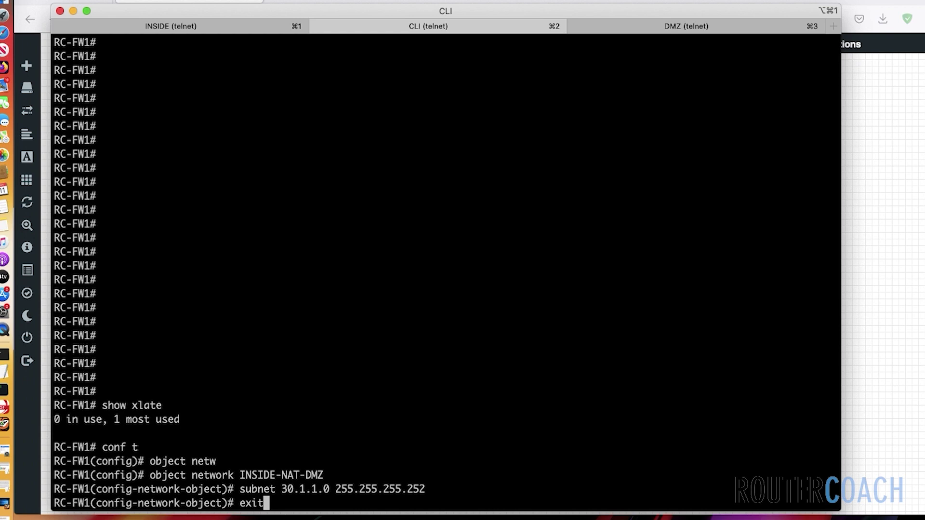
key("Return")
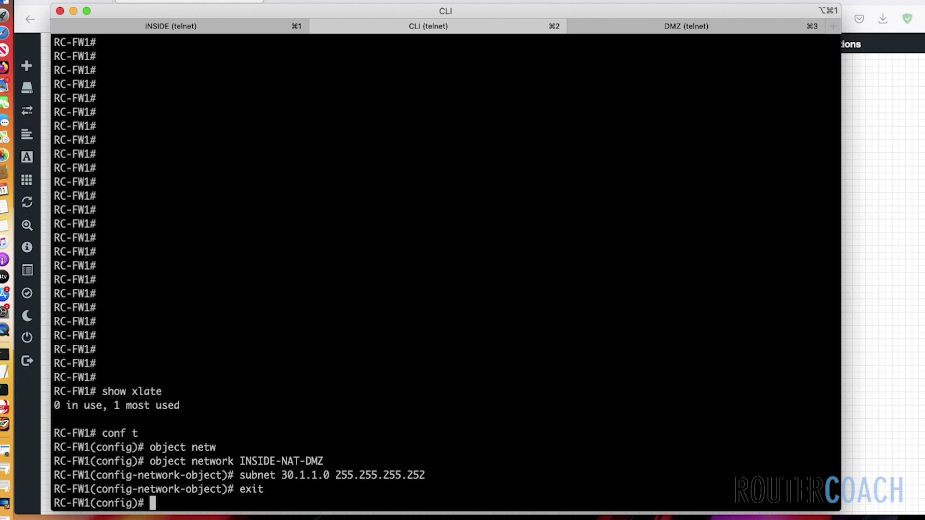
Create a network object named NAT-POOL on the firewall
type("obj")
key("Tab")
type("net")
key("Tab")
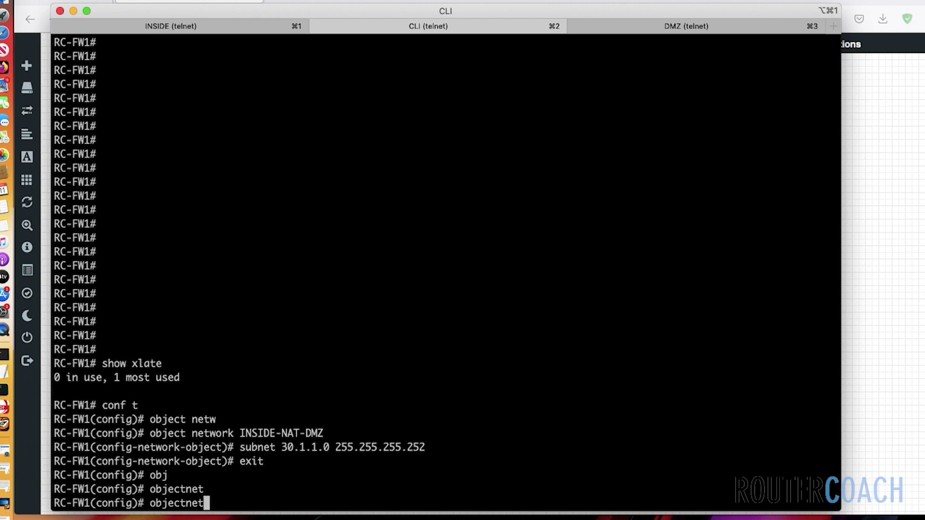
key("BackSpace")
key("BackSpace")
key("BackSpace")
key("BackSpace")
key("Tab")
type("net")
key("Tab")
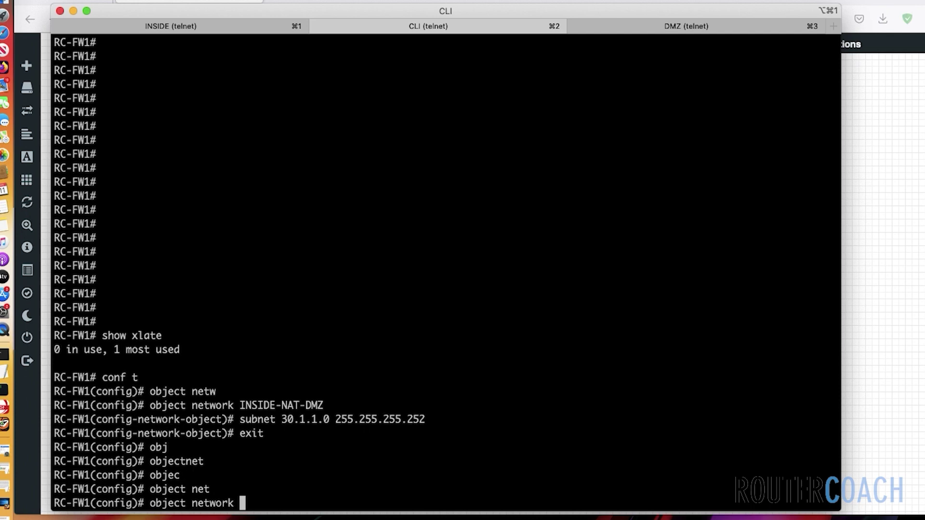
type("NAT-POOL")
key("Return")
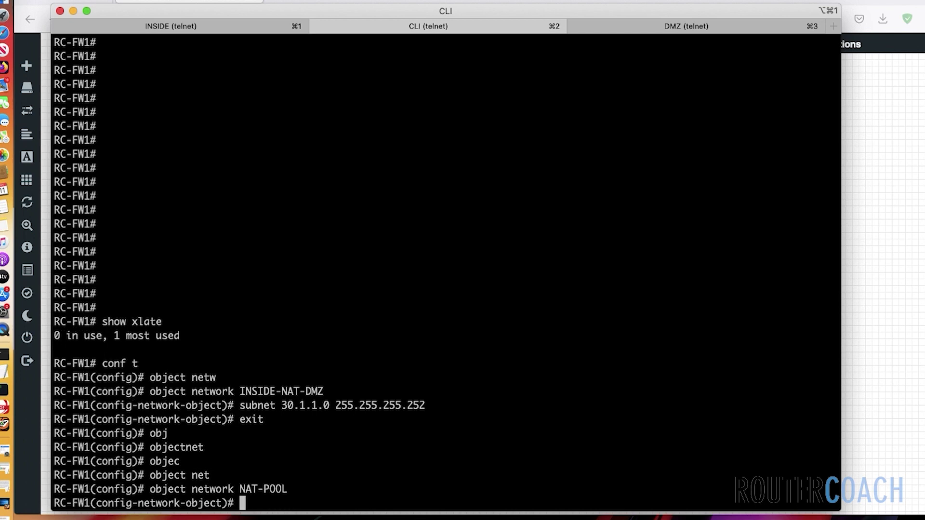
Give NAT-POOL the address range 10.1.1.50 to 10.1.1.51 and return to global configuration
type("range 10.1.")
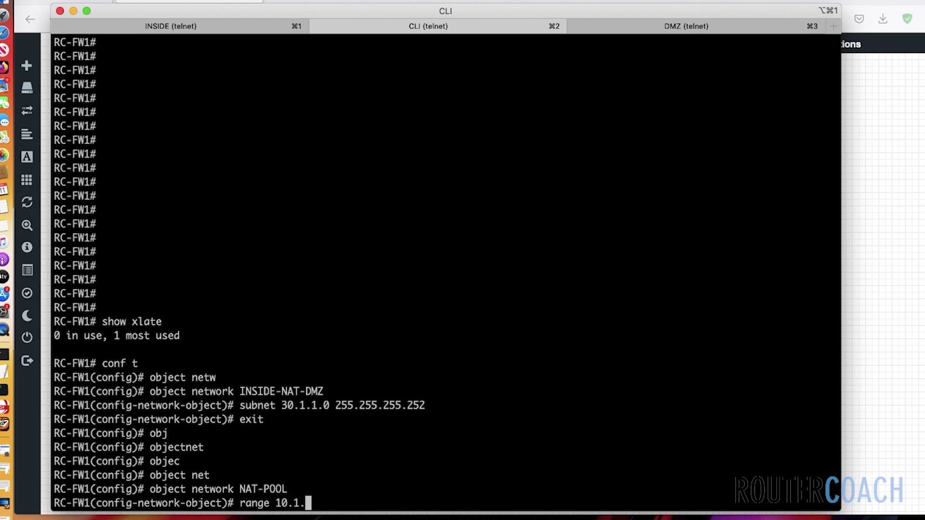
type("1.50 10.1.1.")
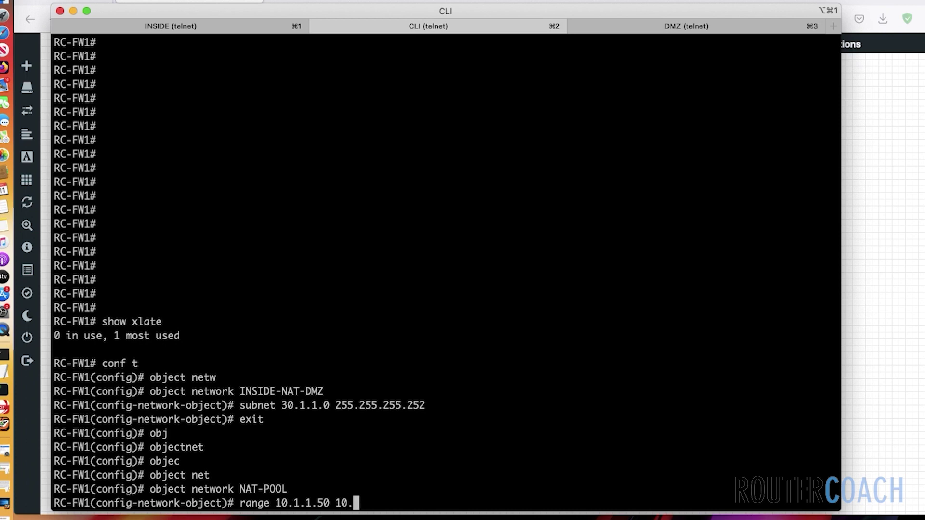
type("51")
key("Return")
type("exit")
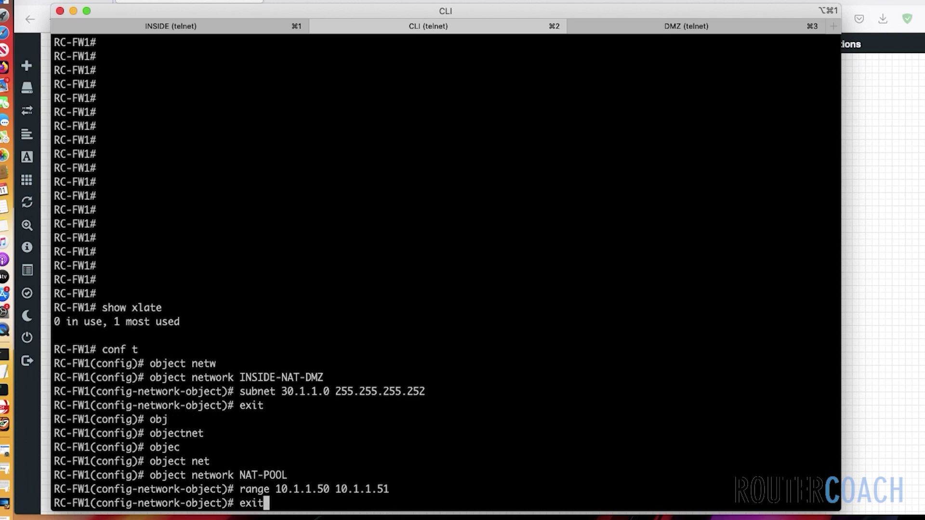
key("Return")
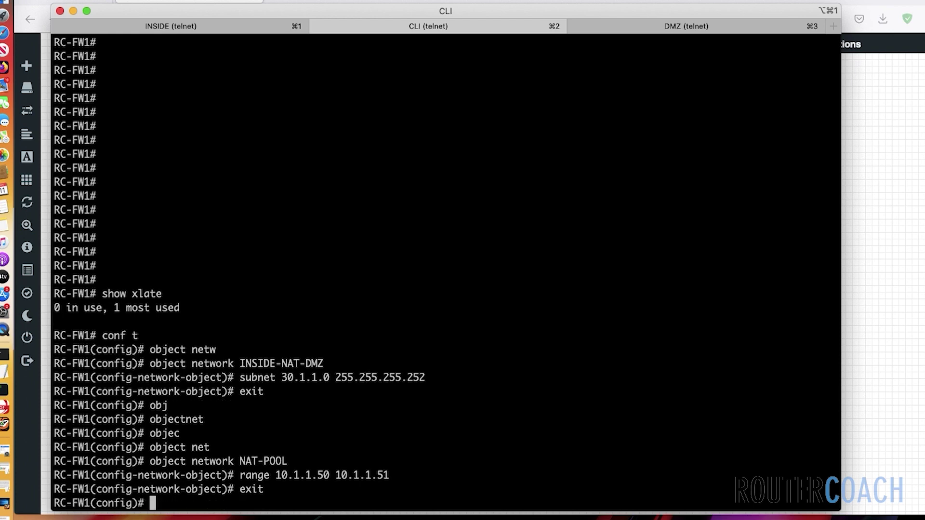
Add the rule nat (inside,DMZ) source dynamic INSIDE-NAT-DMZ NAT-POOL on the firewall
type("nat (in")
key("Tab")
type(",")
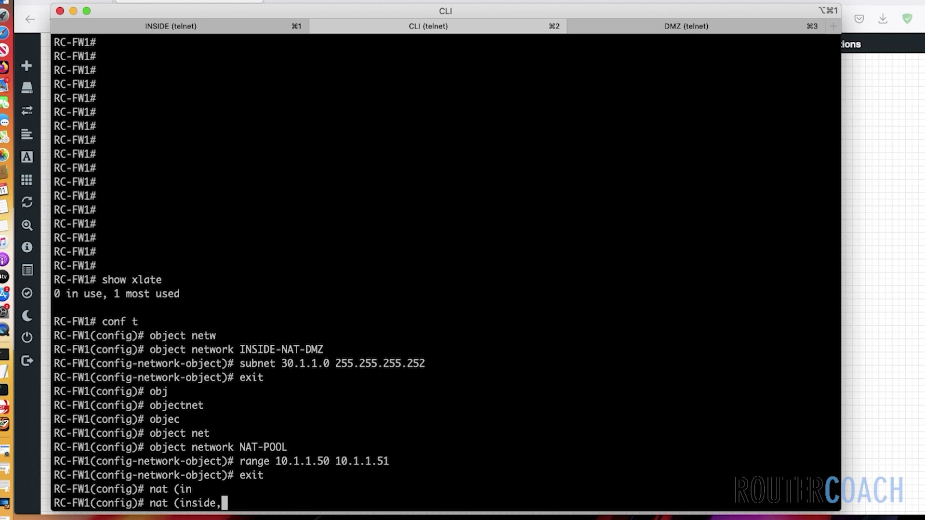
type("D")
key("Tab")
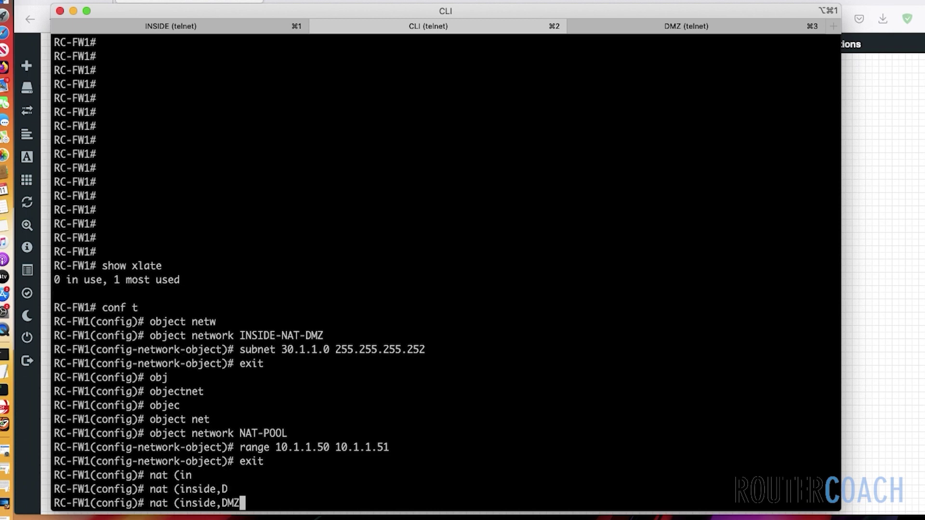
type(") sou")
key("Tab")
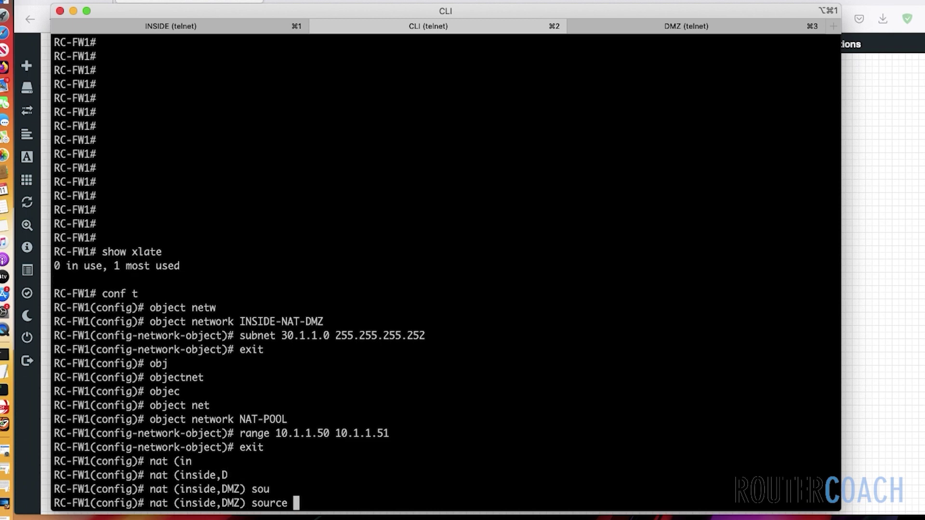
type("dyn")
key("Tab")
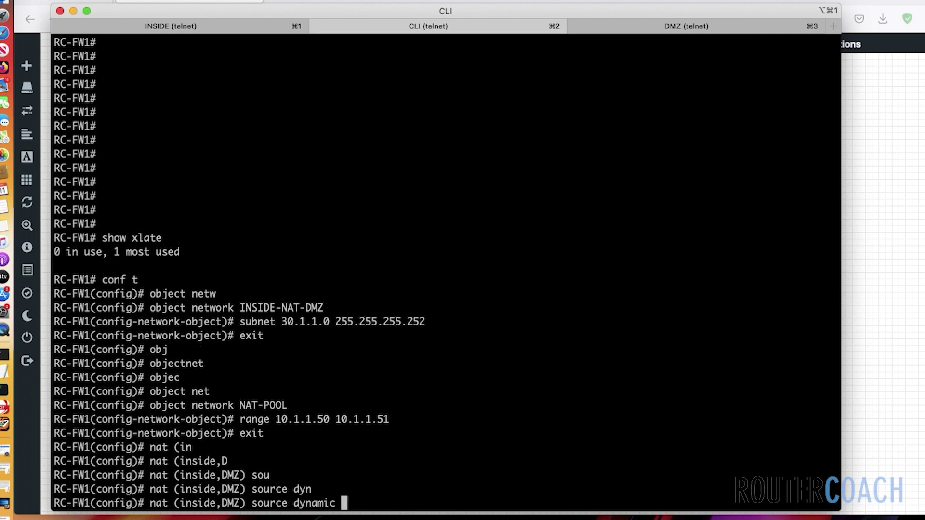
type("INSIDE-NAT-DM")
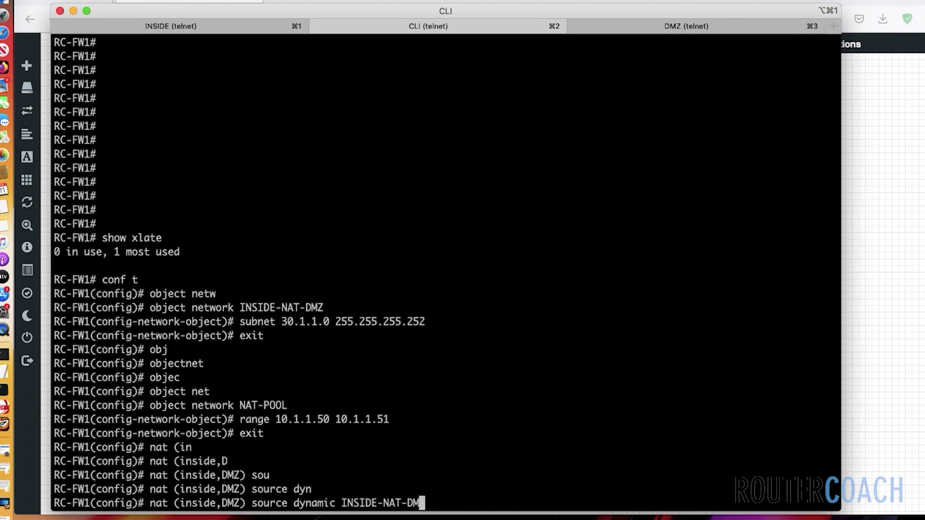
type("Z NAT-POOL")
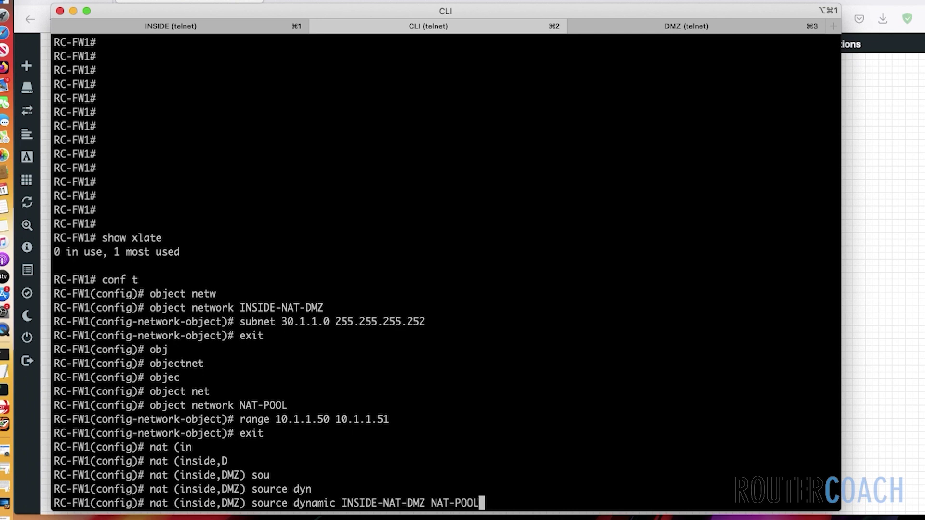
key("Return")
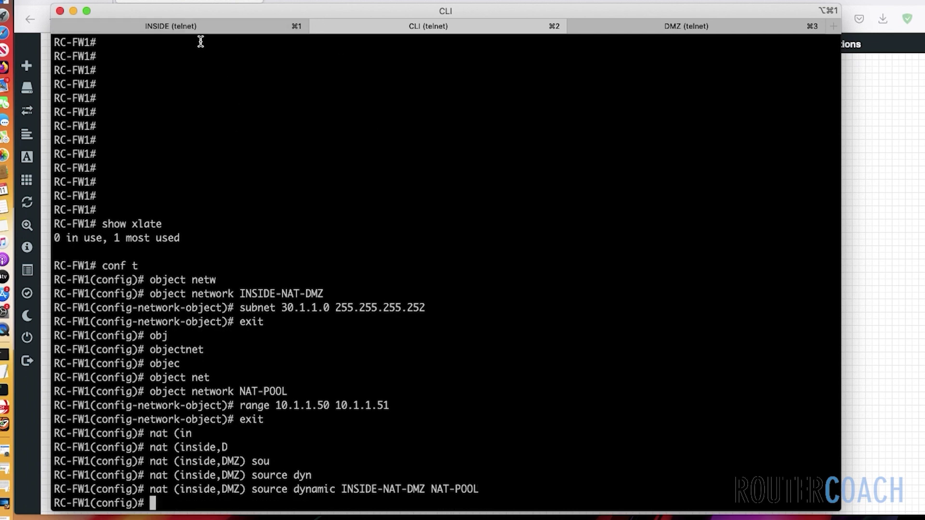
Rerun the INSIDE router's ping to 10.1.1.2 from 30.1.1.1, now succeeding 4 of 5
left_click(196, 29)
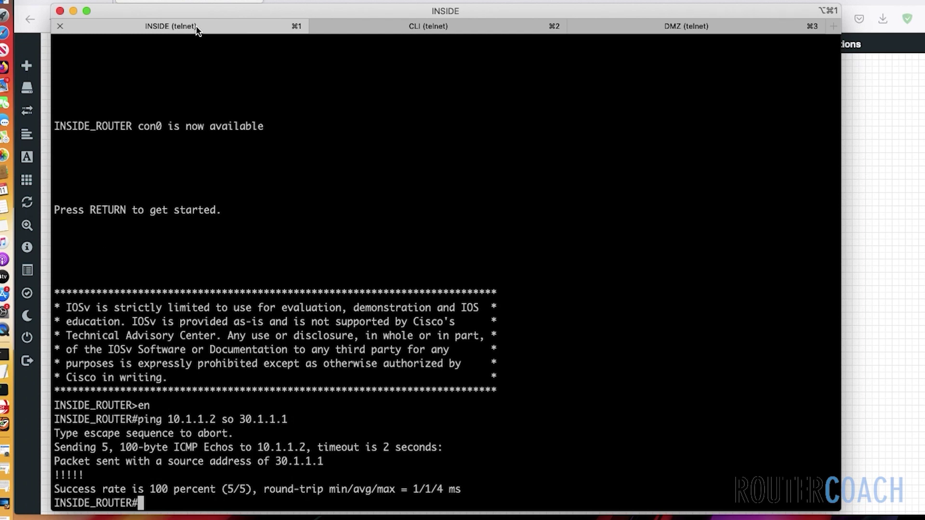
key("Up")
key("Return")
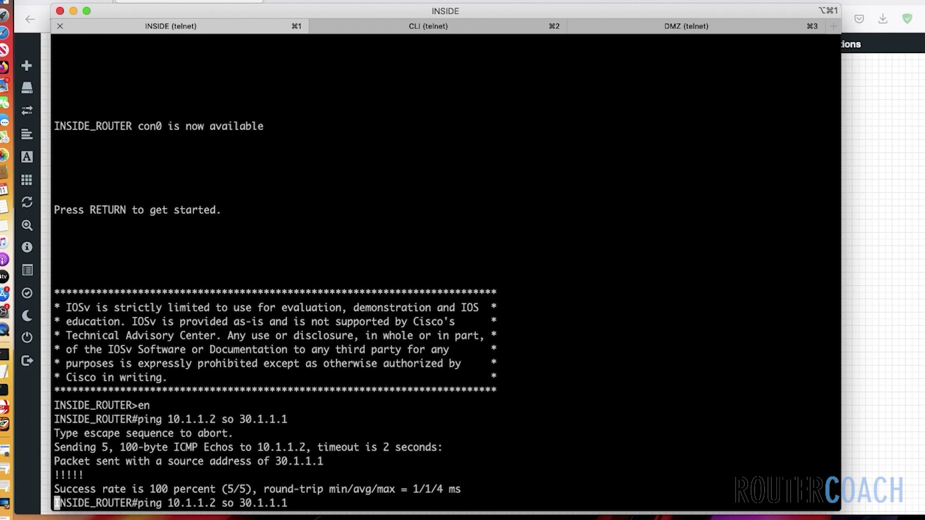
key("Return")
key("Return")
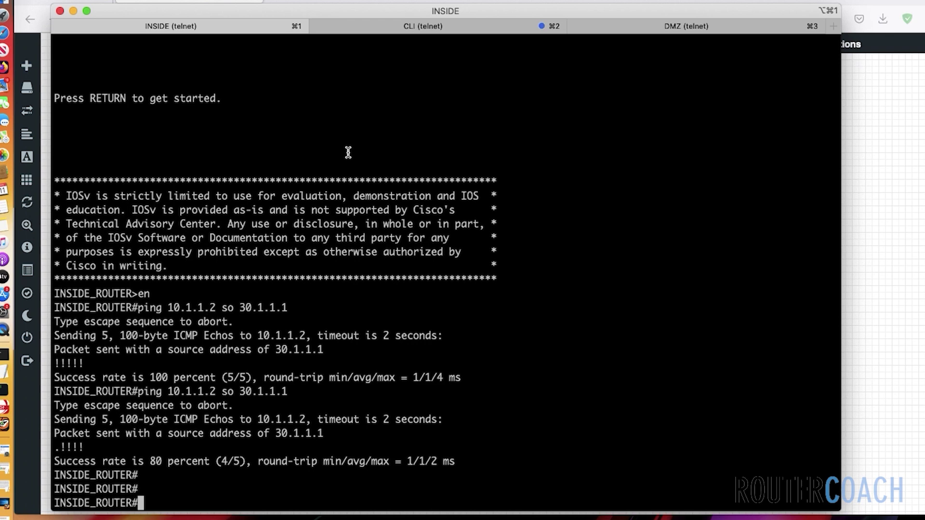
Run show xlate on the firewall and highlight the 30.1.1.1-to-10.1.1.51 translation
left_click(396, 29)
key("Return")
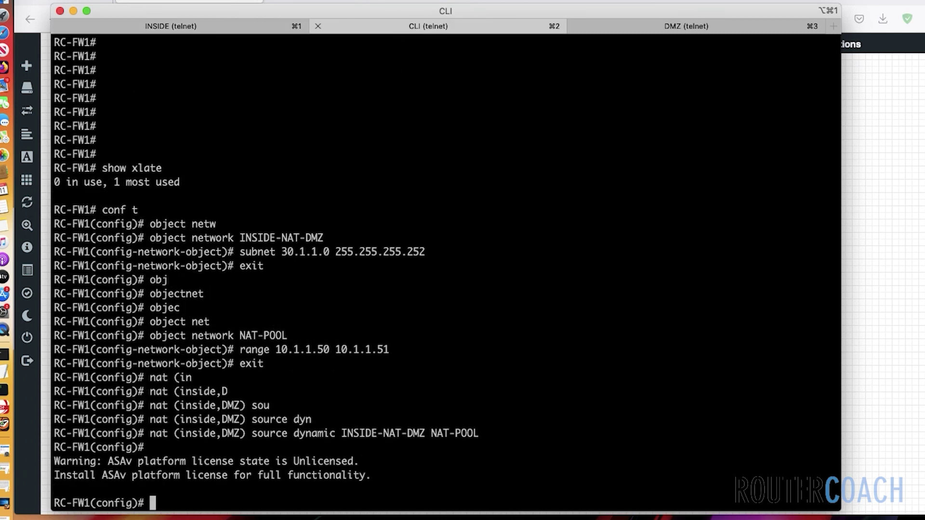
type("show xlate")
key("Return")
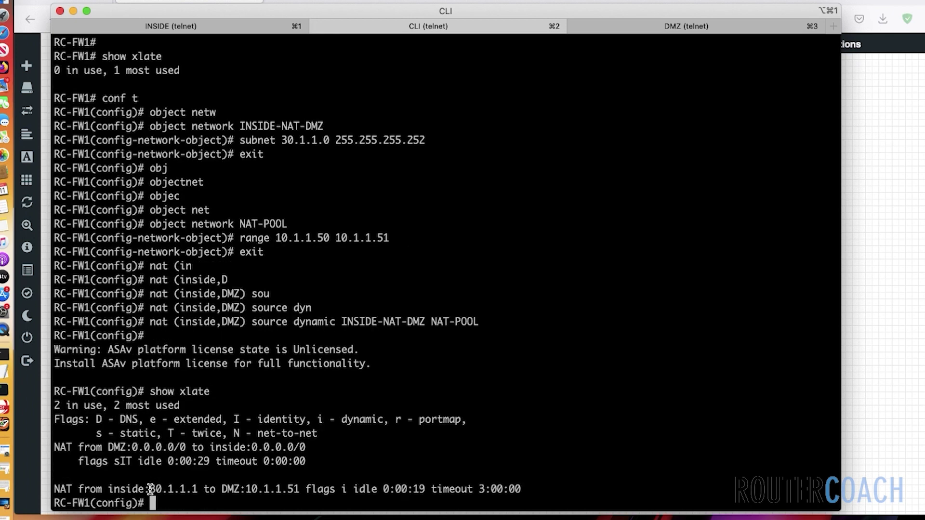
left_click_drag(151, 489, 300, 490)
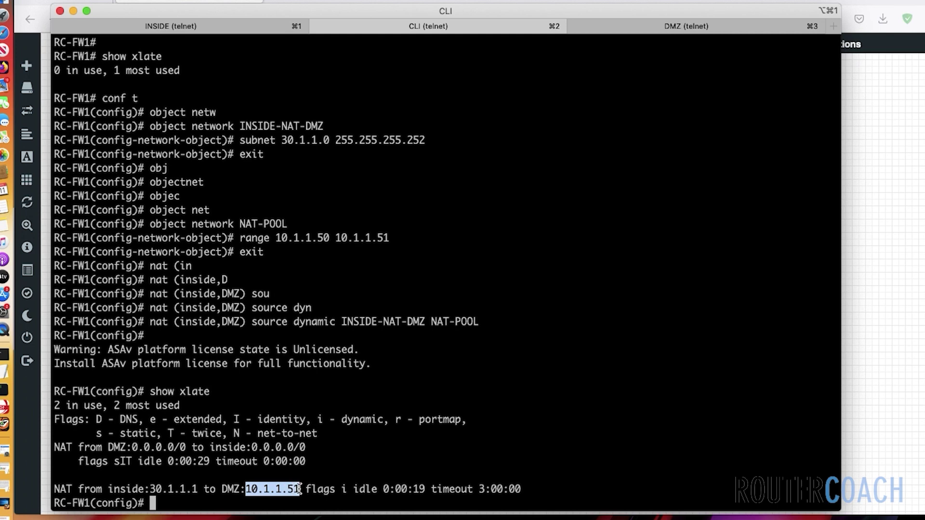
key("Return")
key("Return")
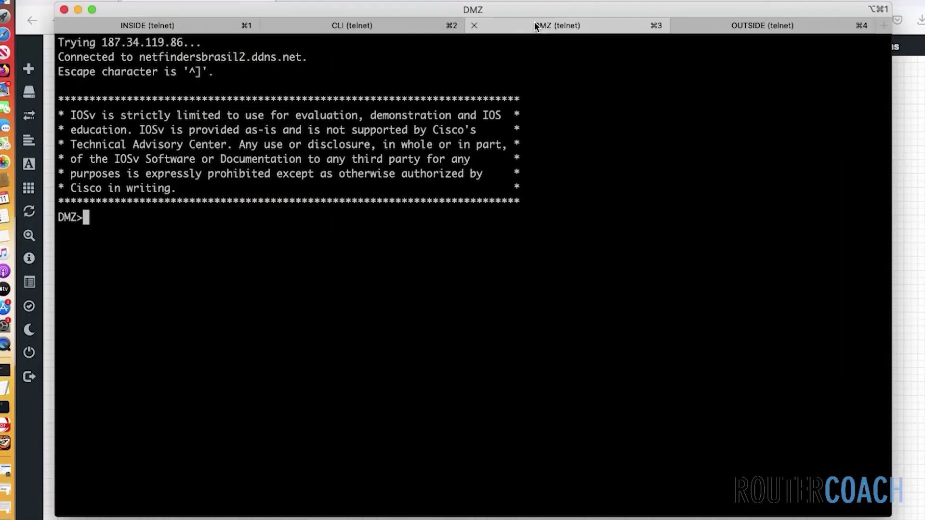
Enter privileged mode on the DMZ router and ping 143.12.0.1
type("en")
key("Return")
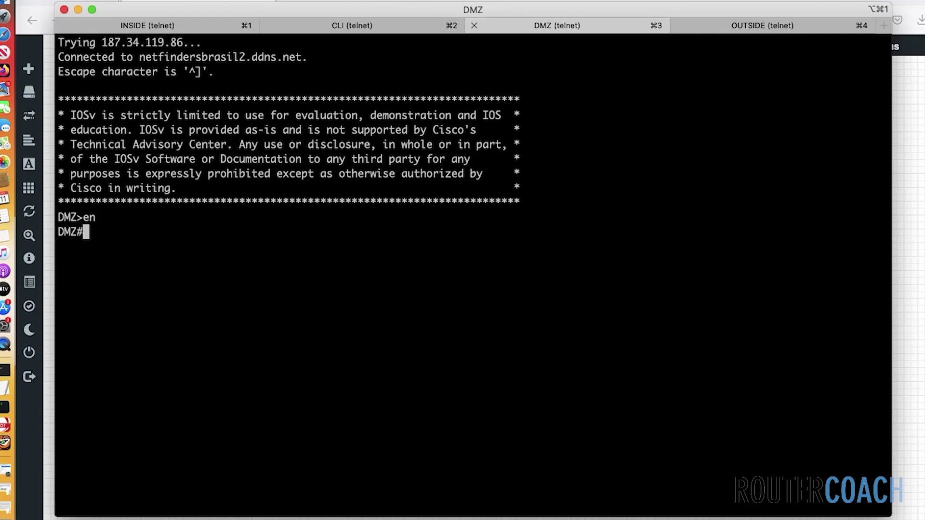
type("ping 143.")
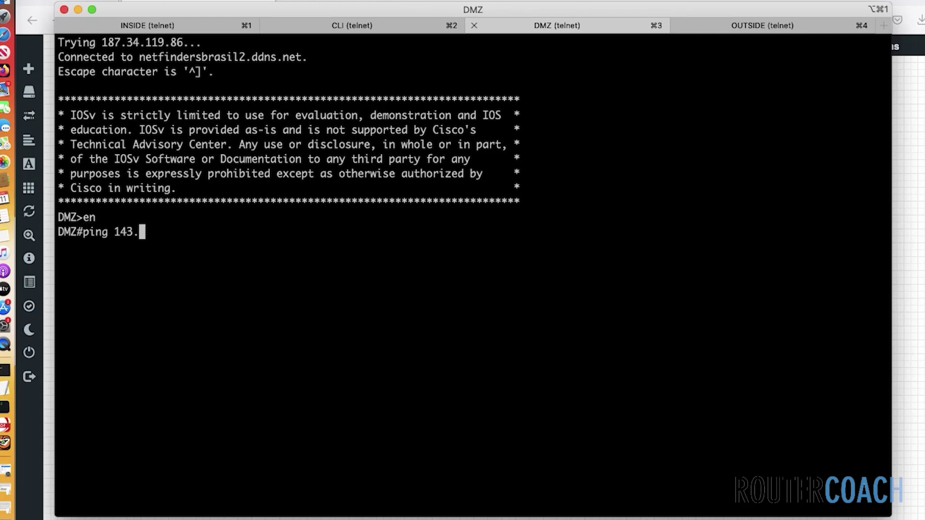
type("12.0.1")
key("Return")
List the DMZ router's interface addresses with show ip int brief
key("Up")
key("BackSpace")
key("BackSpace")
key("BackSpace")
key("BackSpace")
key("BackSpace")
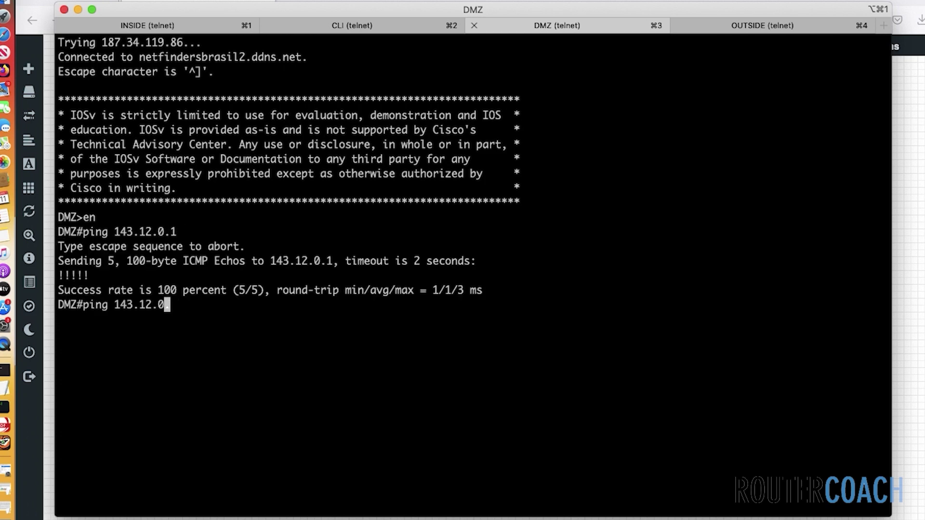
key("BackSpace")
key("BackSpace")
key("BackSpace")
key("BackSpace")
key("BackSpace")
key("BackSpace")
key("BackSpace")
key("BackSpace")
key("BackSpace")
key("BackSpace")
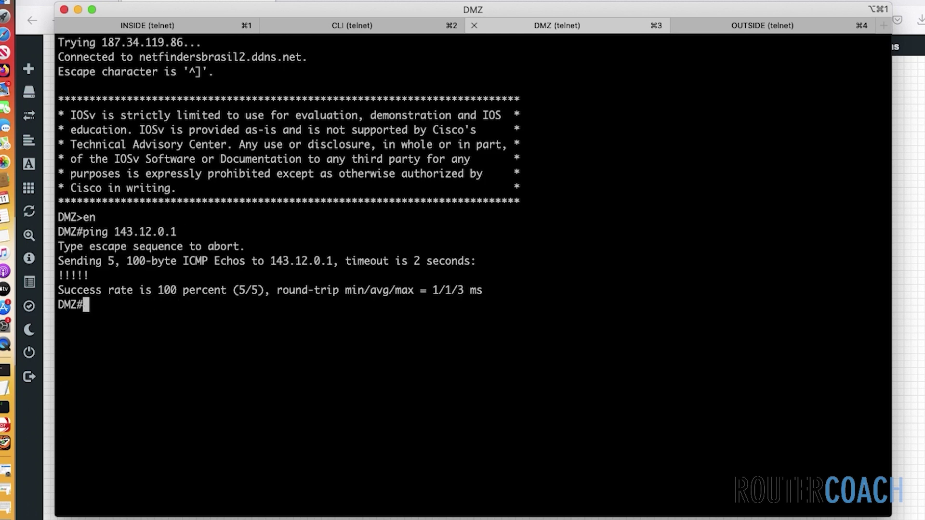
type("show ip in")
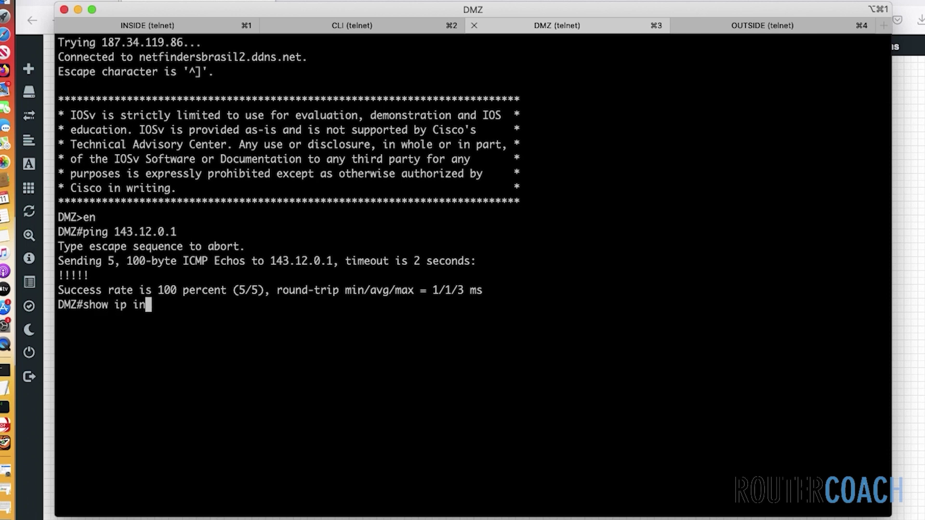
type("t brief")
key("Return")
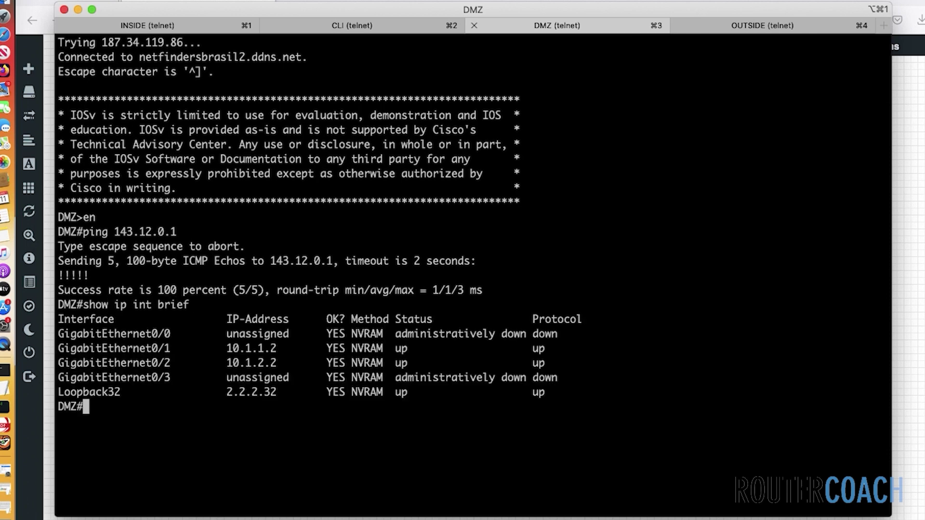
key("Return")
key("Return")
Ping 143.12.0.1 from source 2.2.2.32, which fails 0/5, and enter configuration mode
type("ping 143.1")
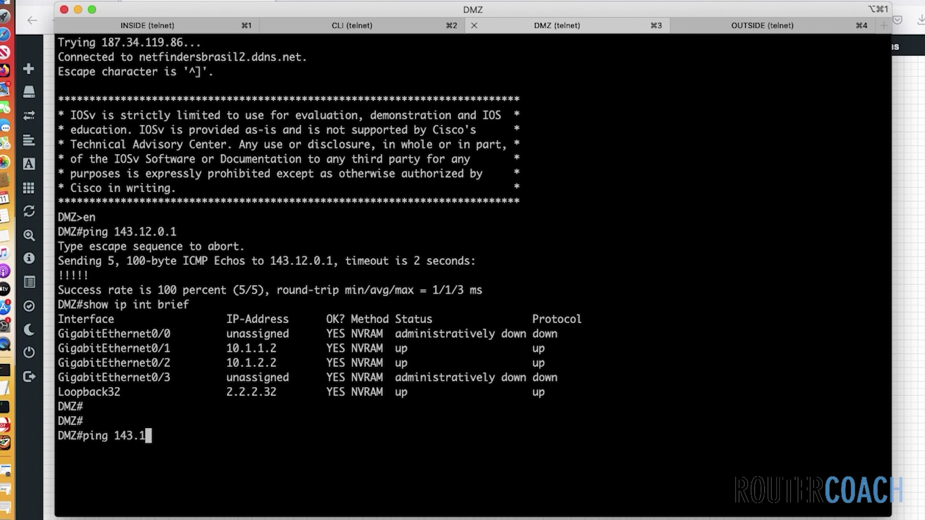
type("2.0.1 so 2.2")
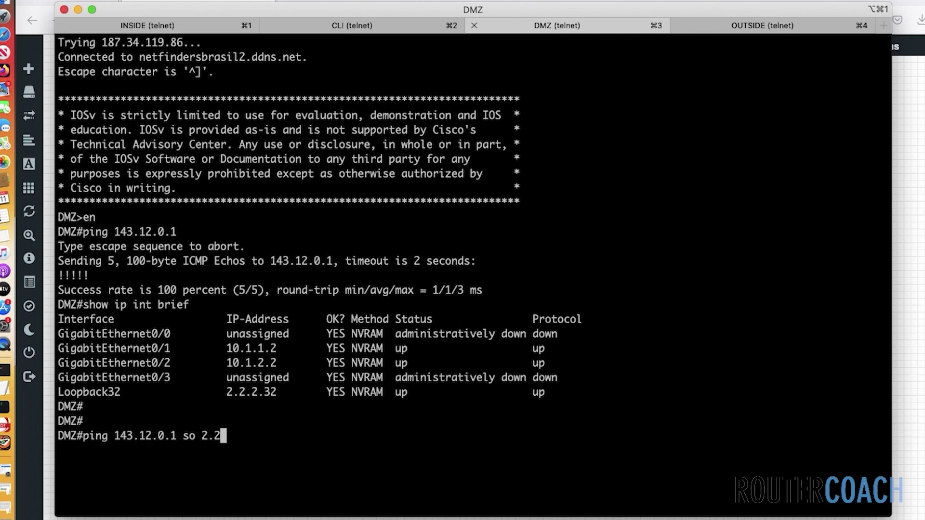
type(".2.32")
key("Return")
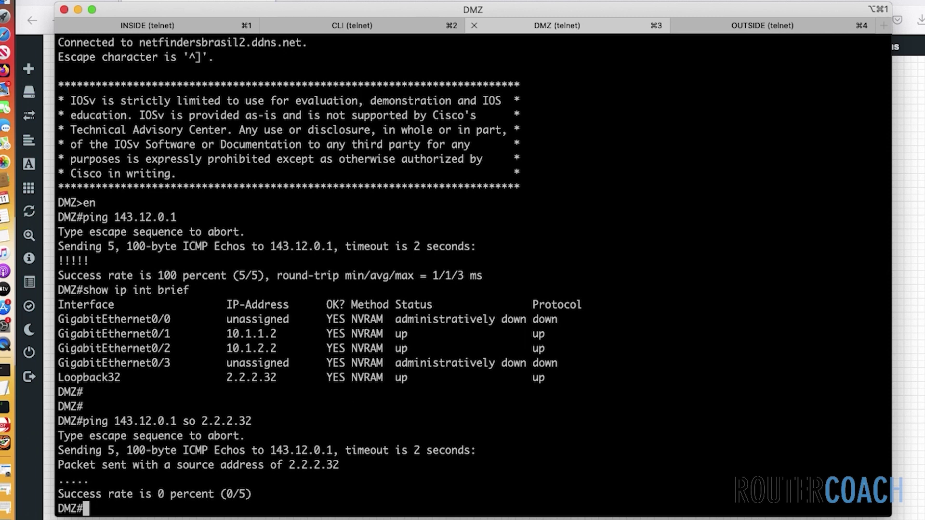
type("conf t")
key("Return")
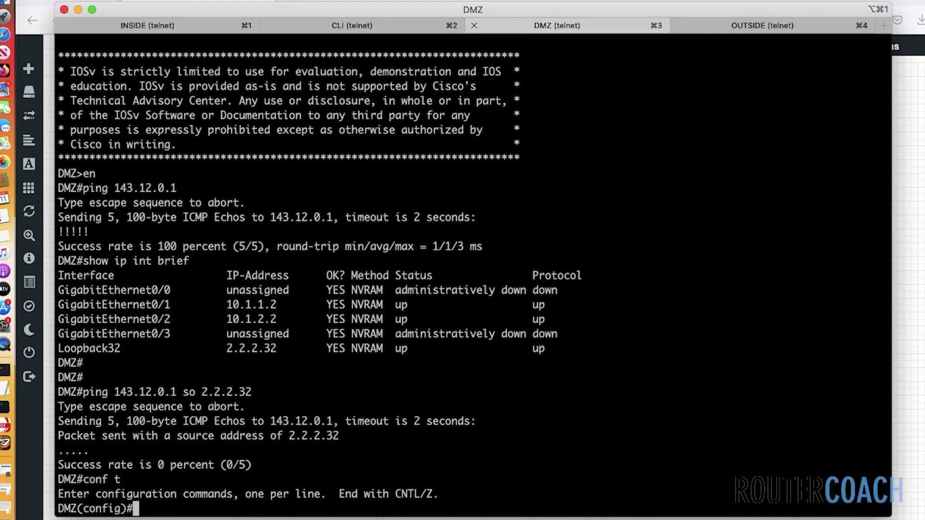
Create Loopback30 with address 2.2.2.30 255.255.255.255
type("int lo30")
key("Return")
type("ip ad")
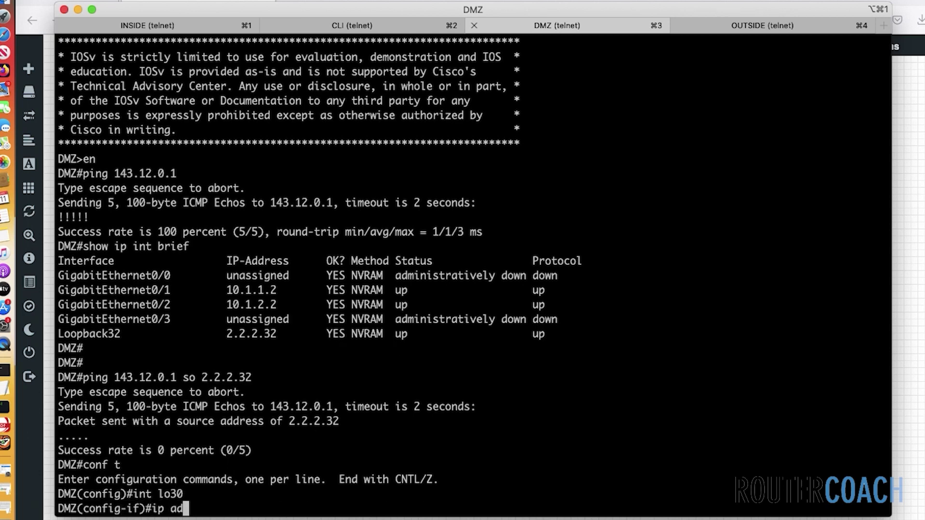
type("d 2.2.2.30 ")
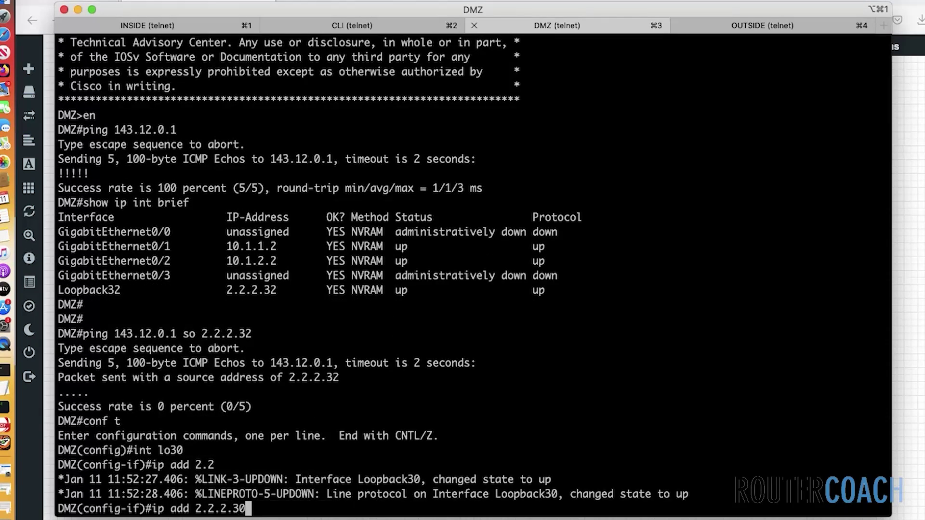
type("255.255.255.255")
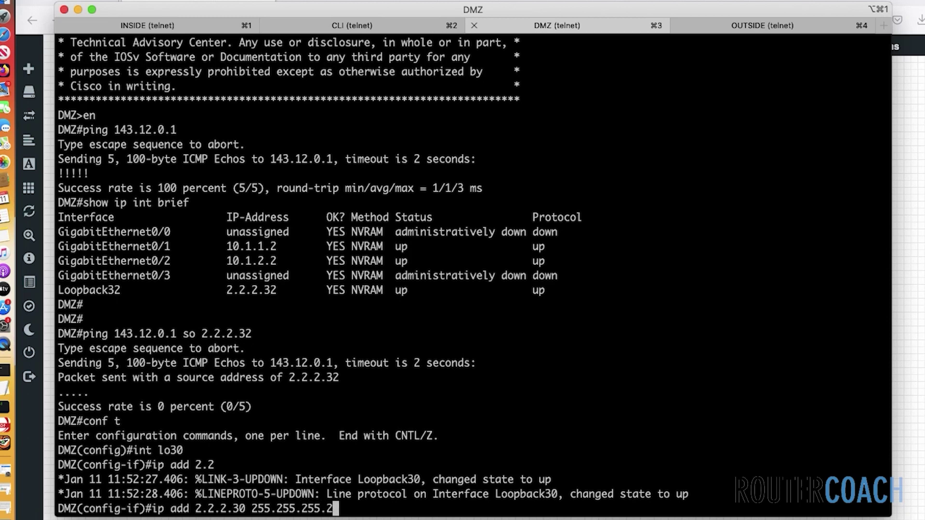
key("Return")
Create Loopback31 with address 2.2.2.31 255.255.255.255
type("int lo31")
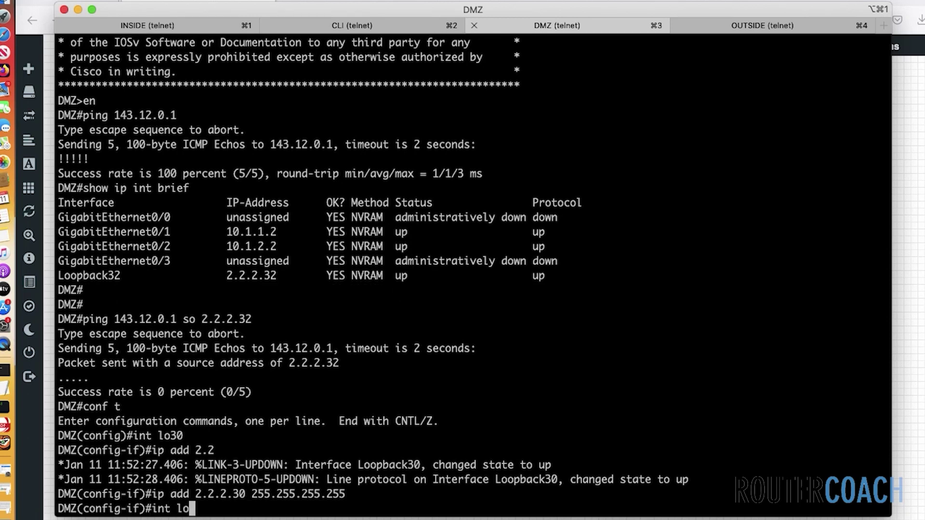
key("Return")
key("Up")
key("Up")
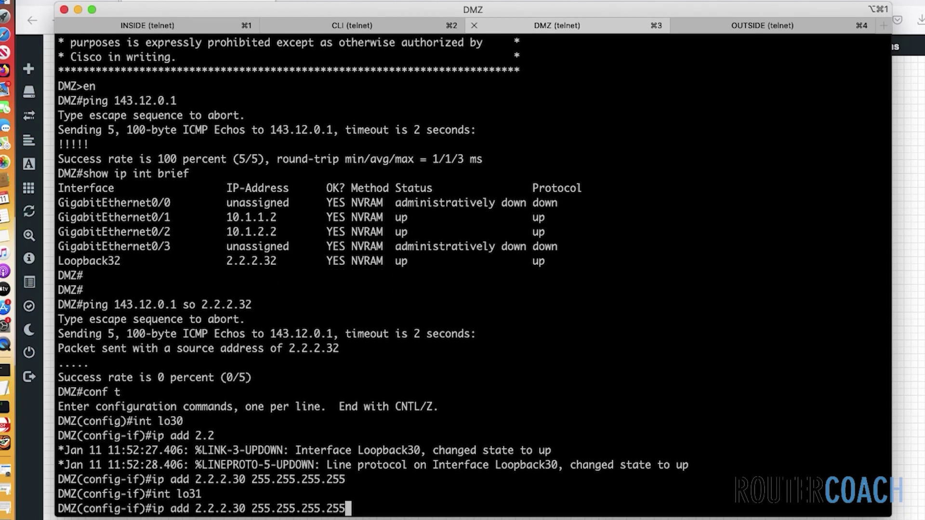
key("Left")
key("Left")
key("Left")
key("Left")
key("Left")
key("Left")
key("Left")
key("Left")
key("Left")
key("Left")
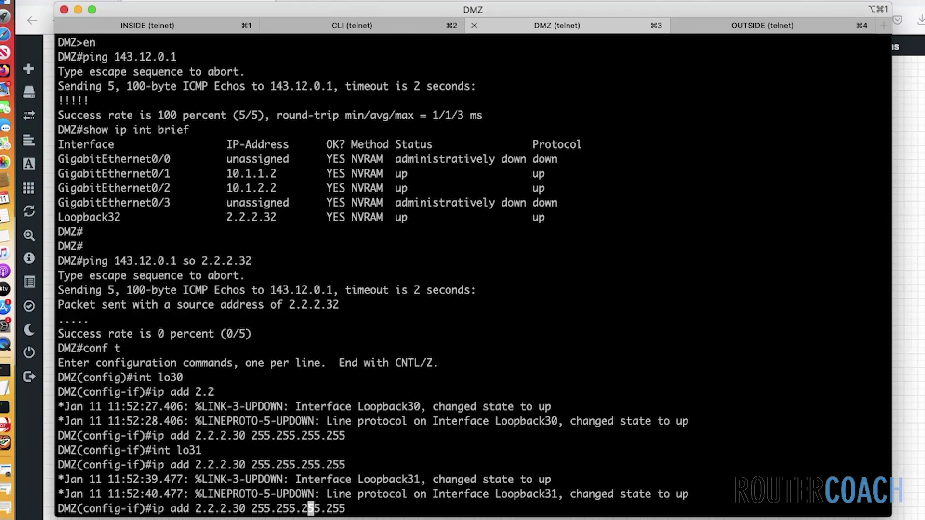
key("Left")
key("Left")
key("Left")
key("Left")
key("Left")
key("Left")
key("BackSpace")
type("1")
key("Return")
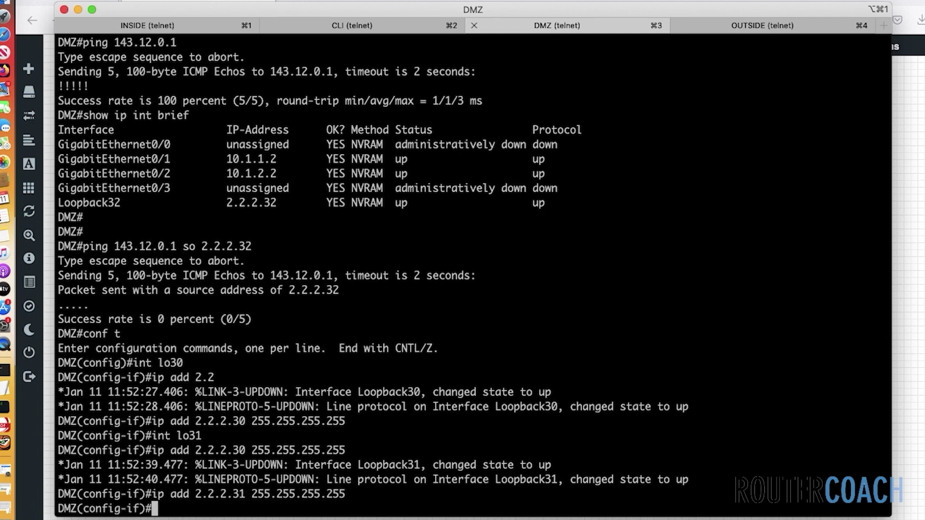
Create Loopback33 with address 2.2.2.33 255.255.255.255
type("int lo3")
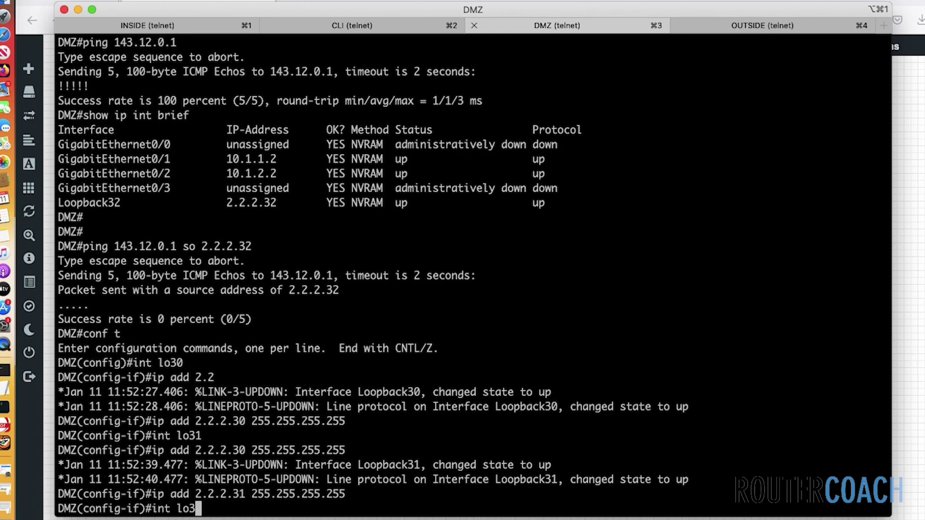
type("3")
key("Return")
key("Up")
key("Up")
key("Up")
key("Up")
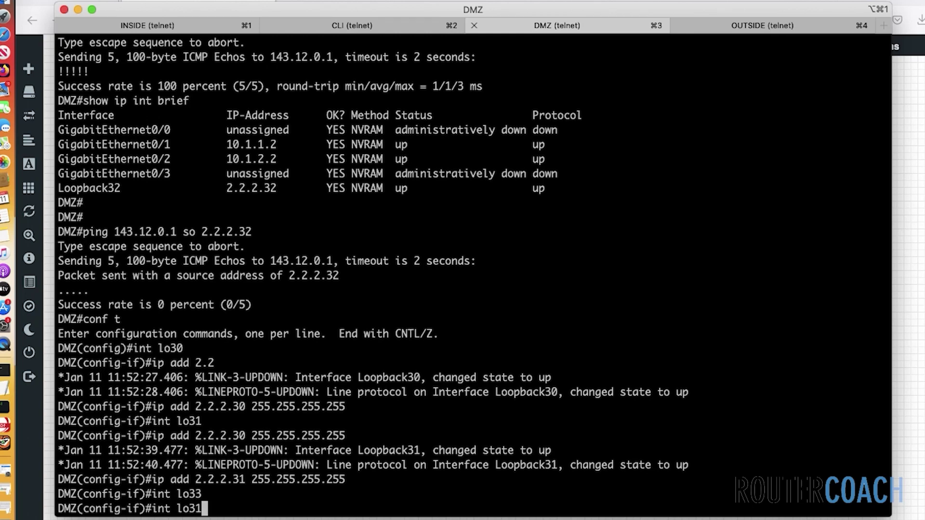
key("Return")
key("Up")
key("Left")
key("Left")
key("Left")
key("Left")
key("Left")
key("Left")
key("Left")
key("Left")
key("Left")
key("Left")
key("Left")
key("Left")
key("Left")
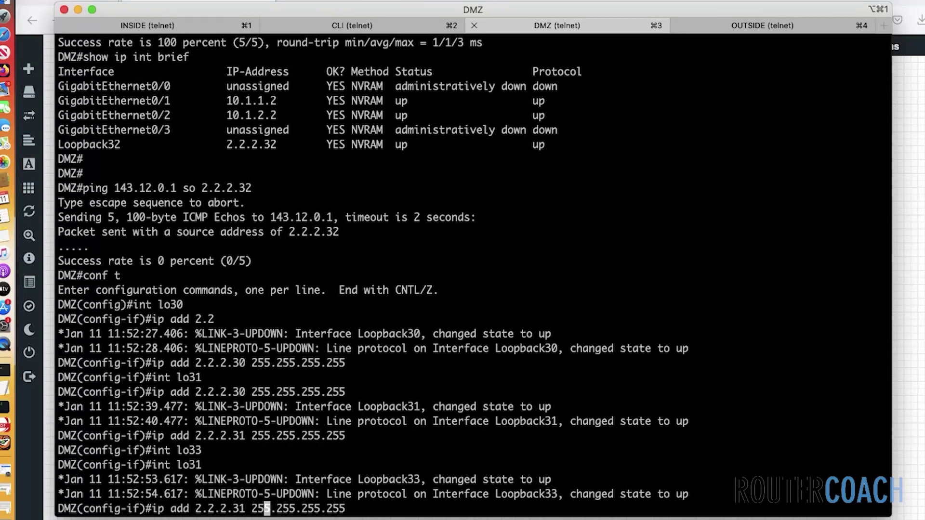
key("Left")
key("Left")
key("BackSpace")
type("3")
key("Return")
key("Return")
key("Return")
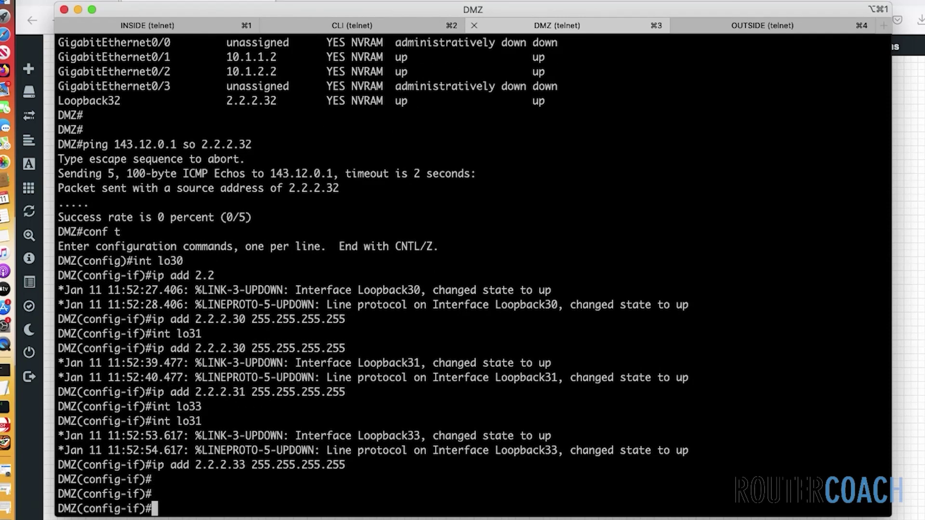
Check loopbacks 2.2.2.30–2.2.2.33 are up and view OSPF 1, which only has network 10.1.0.0 0.0.255.255
type("do sh ip int brief")
key("Return")
key("Return")
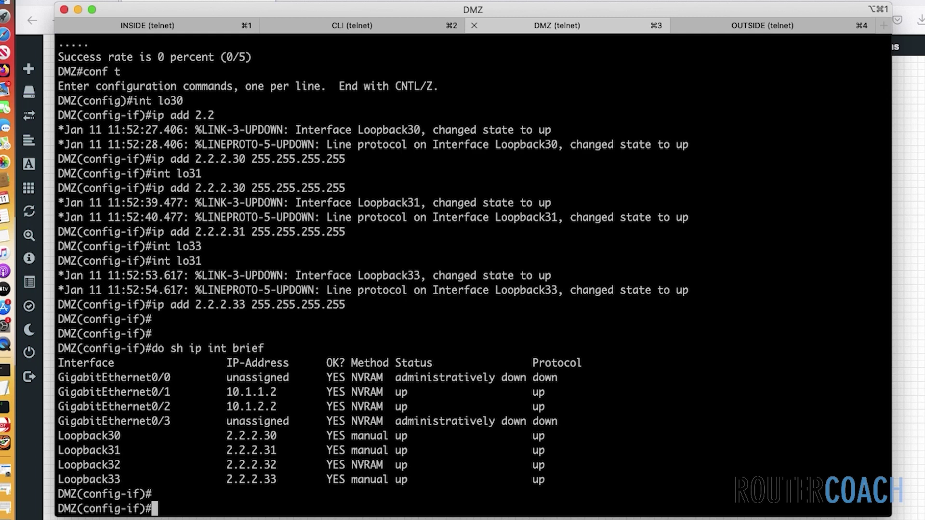
type("do sh run | s rout")
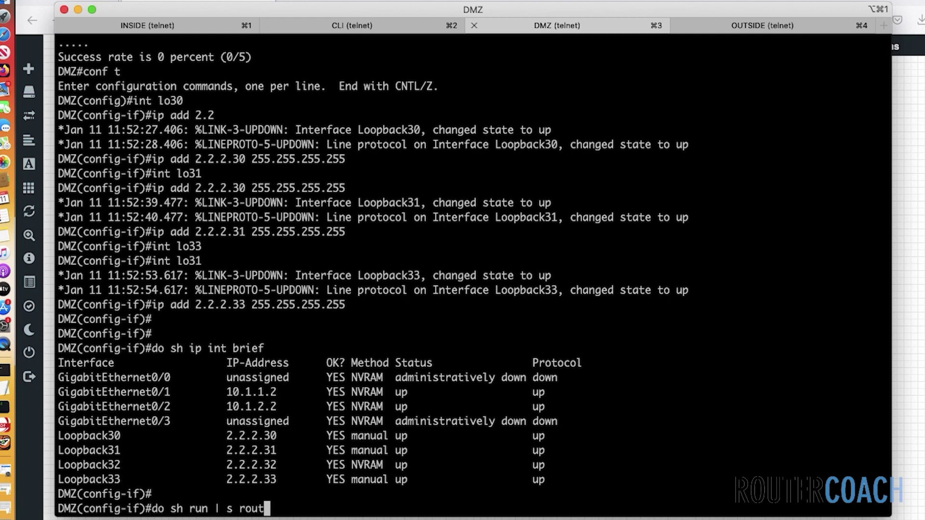
type("er ospf")
key("Return")
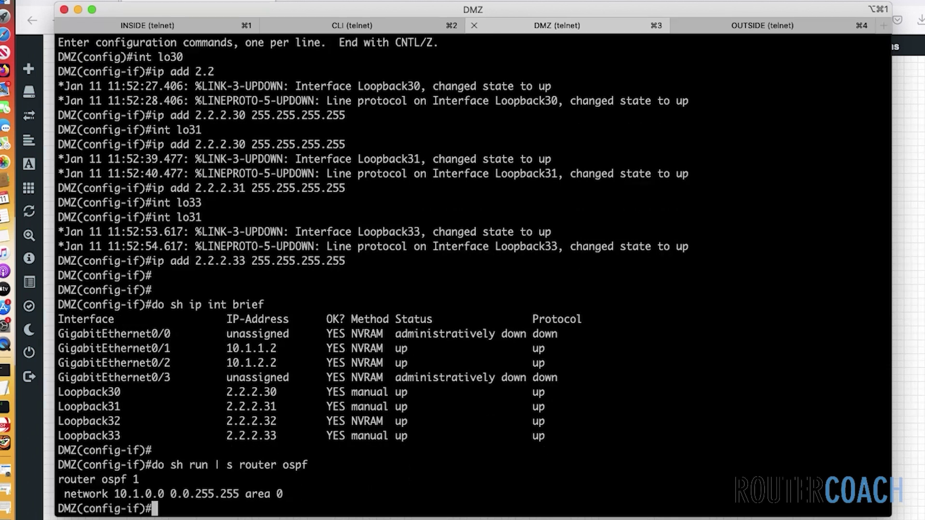
type("router ospf 1")
Add network 2.2.2.0 0.0.0.255 area 0 to OSPF process 1
key("Return")
type("ne")
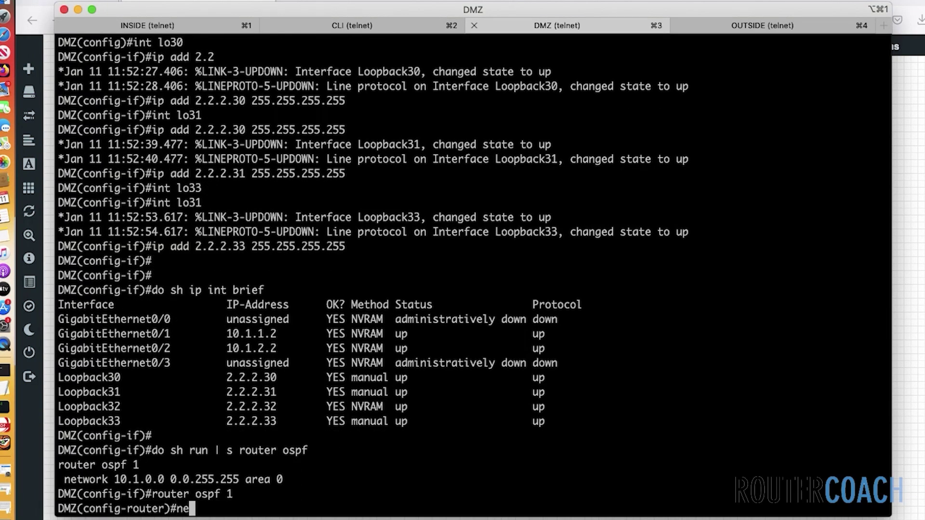
type("t 2.2.2.0")
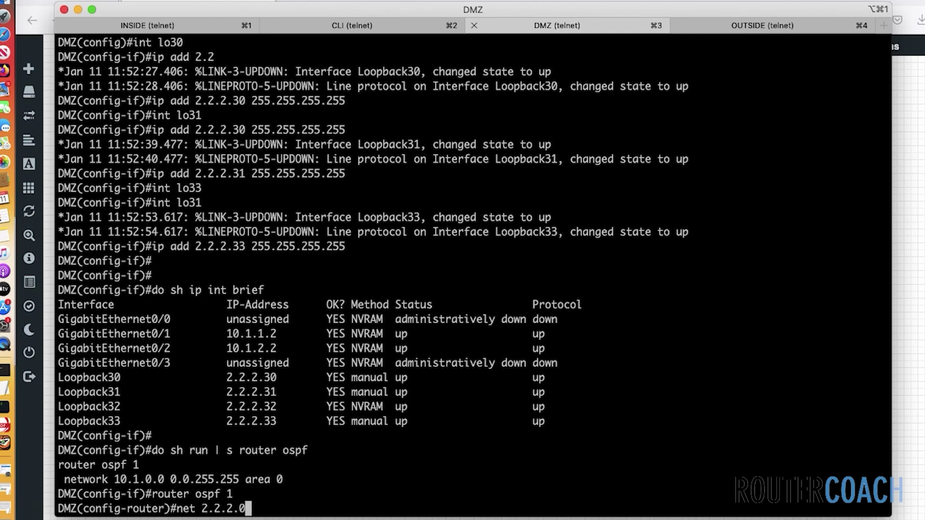
type(" 0.0.0.255 ")
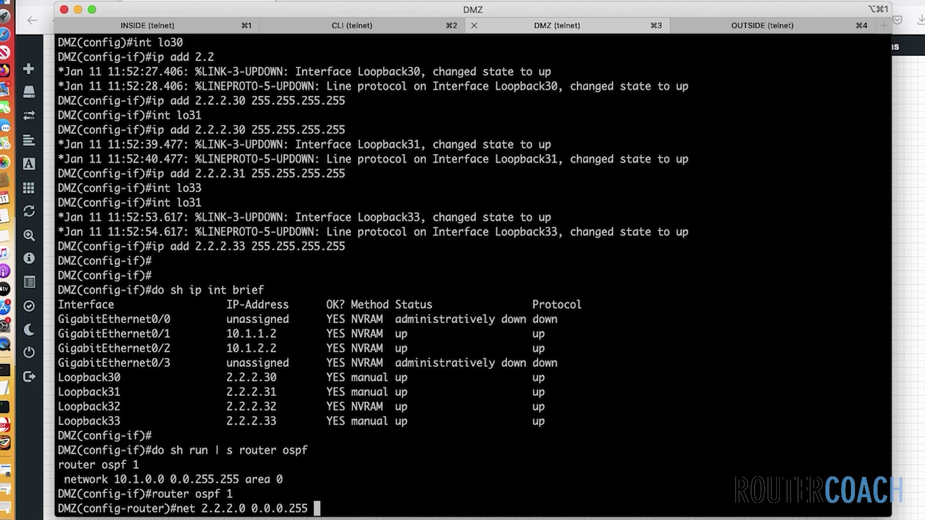
type("area 0")
key("Return")
key("Return")
key("Return")
key("Return")
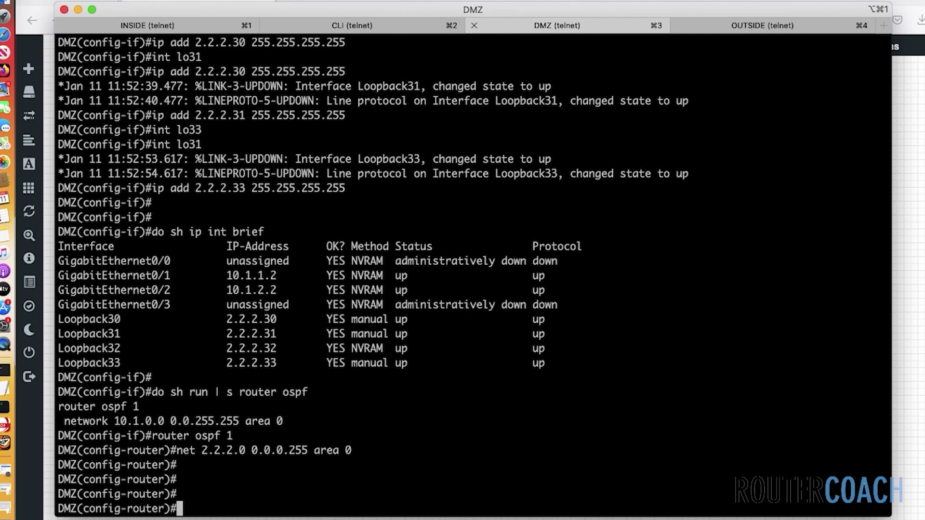
Confirm 143.12.0.1 now answers 100 percent from source 2.2.2.32, then save the configuration
type("do ping 143.")
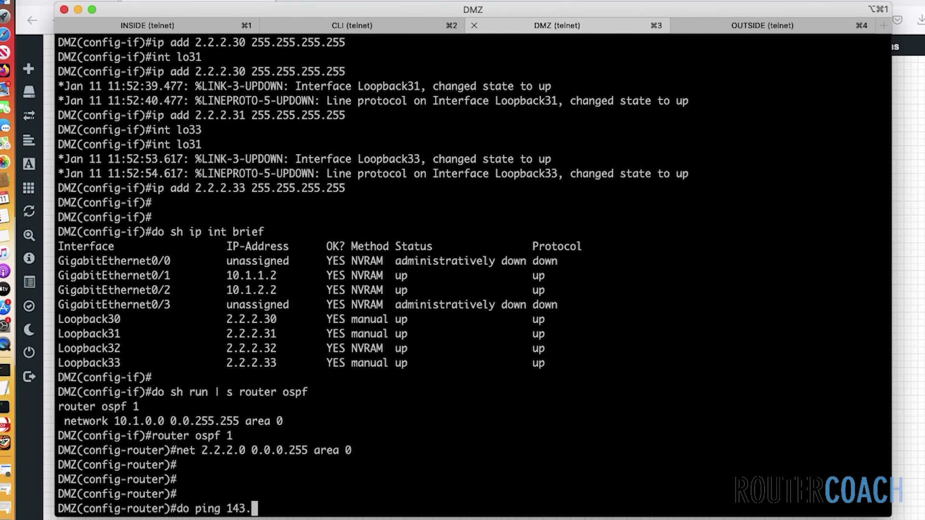
type("12.0.1 so 2.2.")
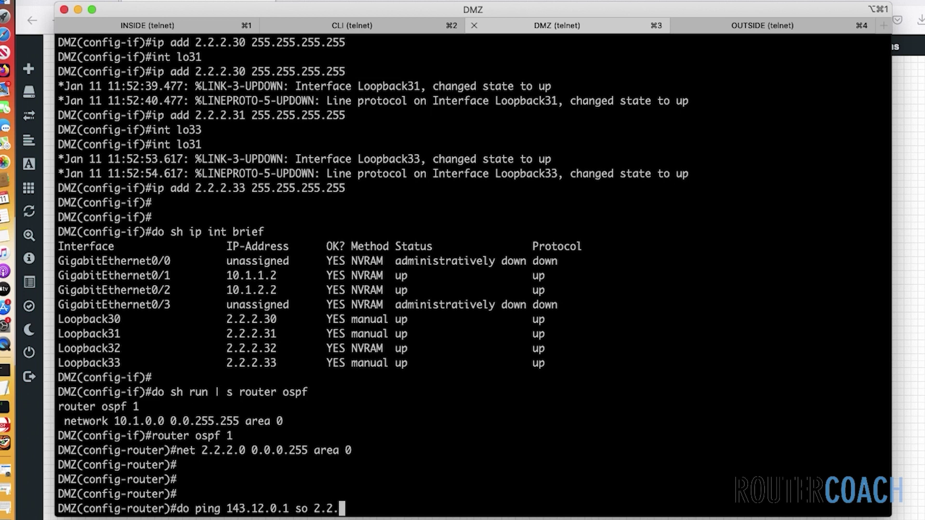
type("2.32")
key("Return")
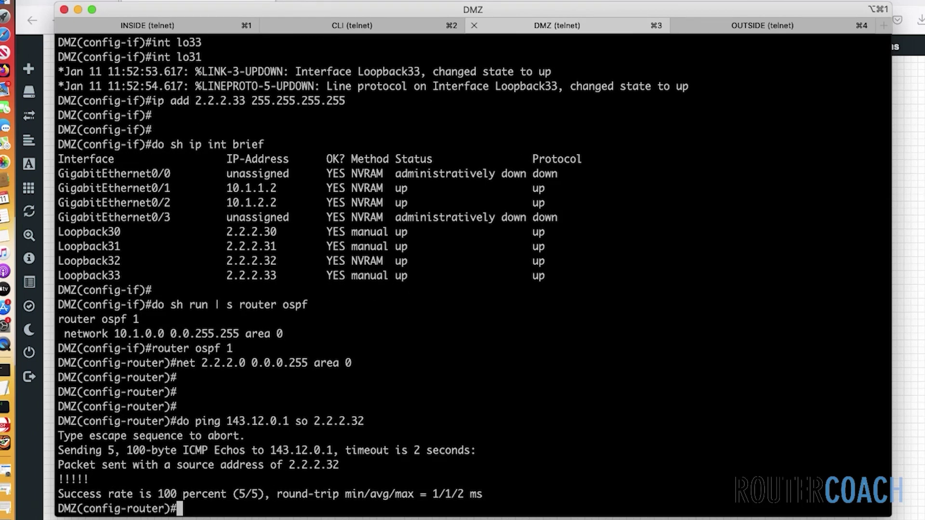
type("do wr")
key("Return")
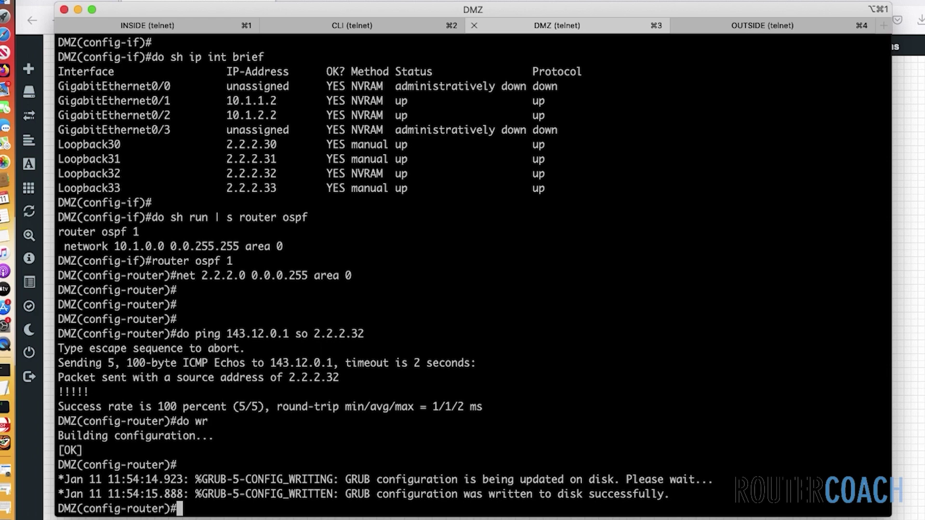
Launch ASDM from the browser's asdm.jnlp file, accepting the Java security warnings
left_click(5, 460)
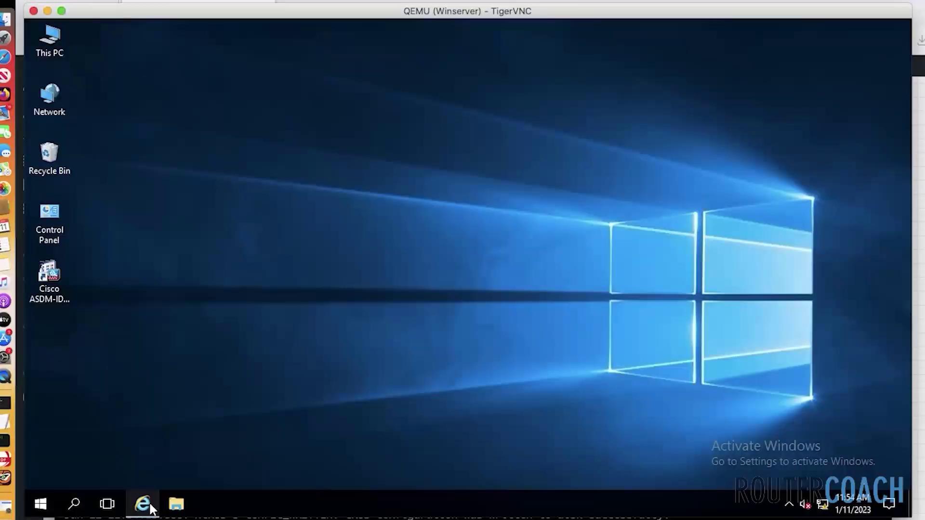
left_click(147, 505)
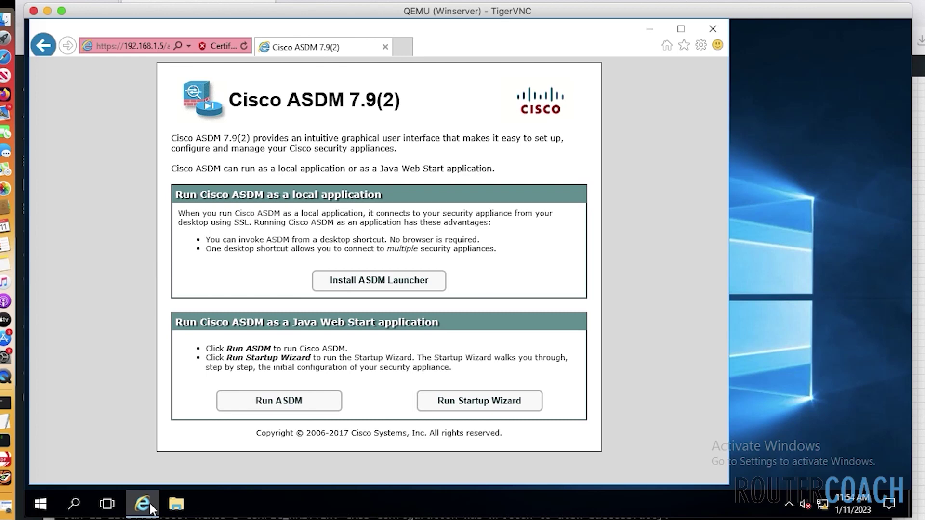
left_click(260, 401)
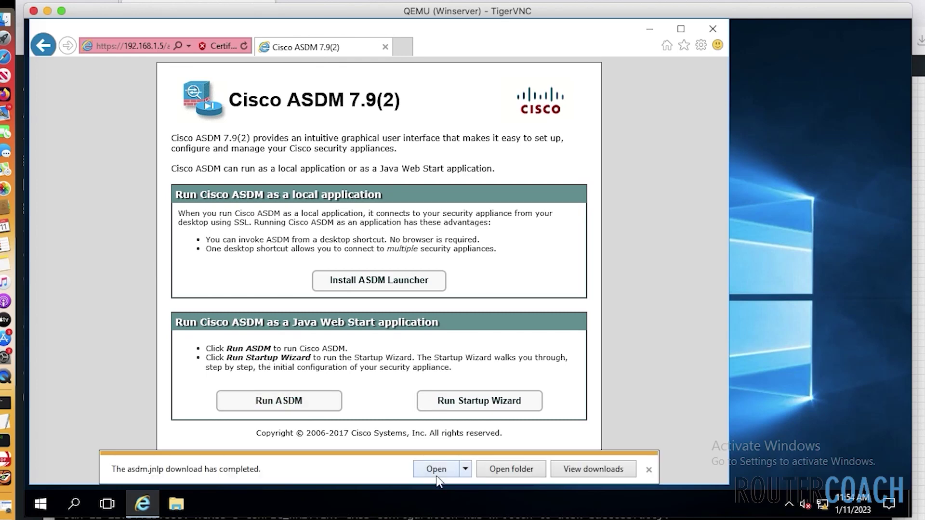
left_click(435, 473)
left_click(439, 289)
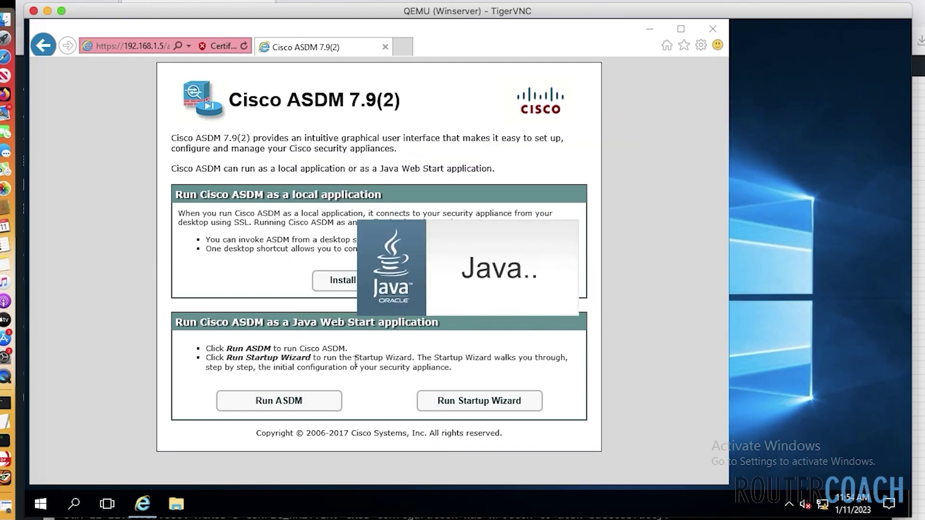
left_click(556, 303)
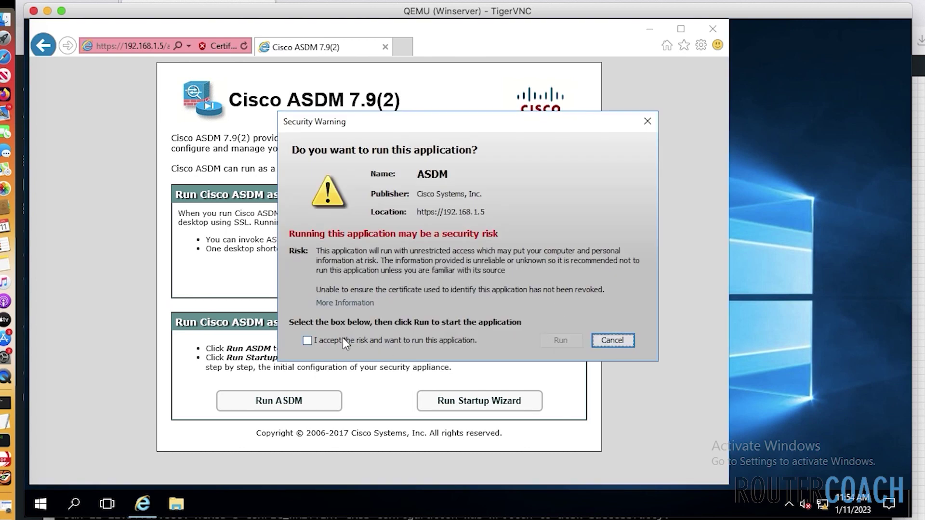
left_click(306, 341)
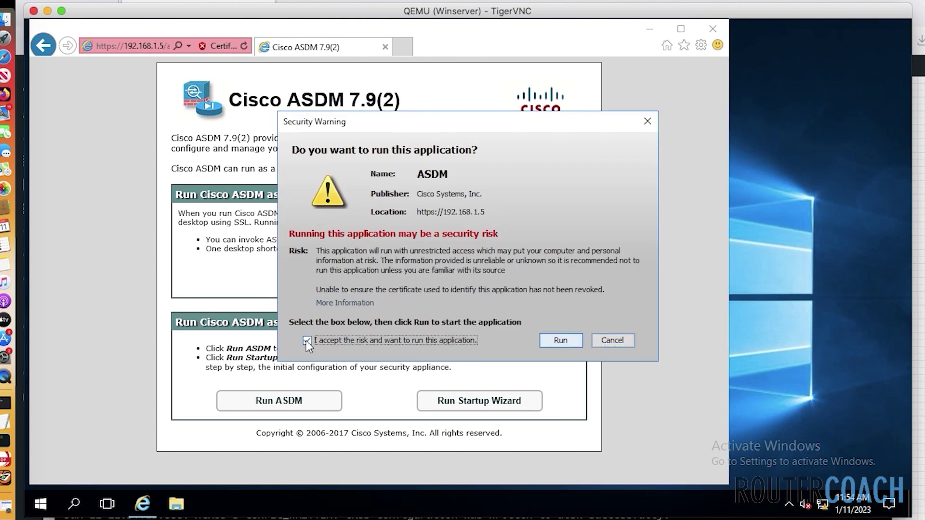
left_click(560, 341)
Sign in to ASDM for 192.168.1.5 with the administrator username and password
type("admin")
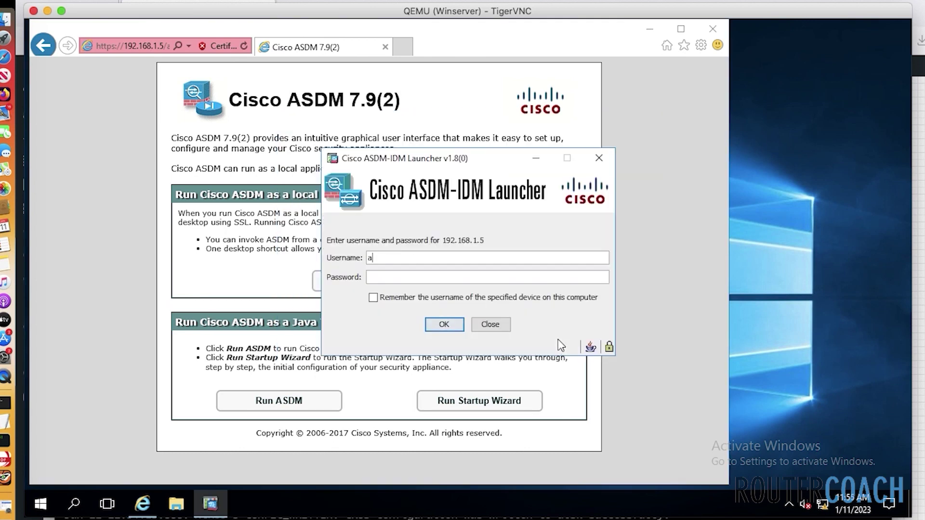
key("Tab")
type("cisco")
key("Return")
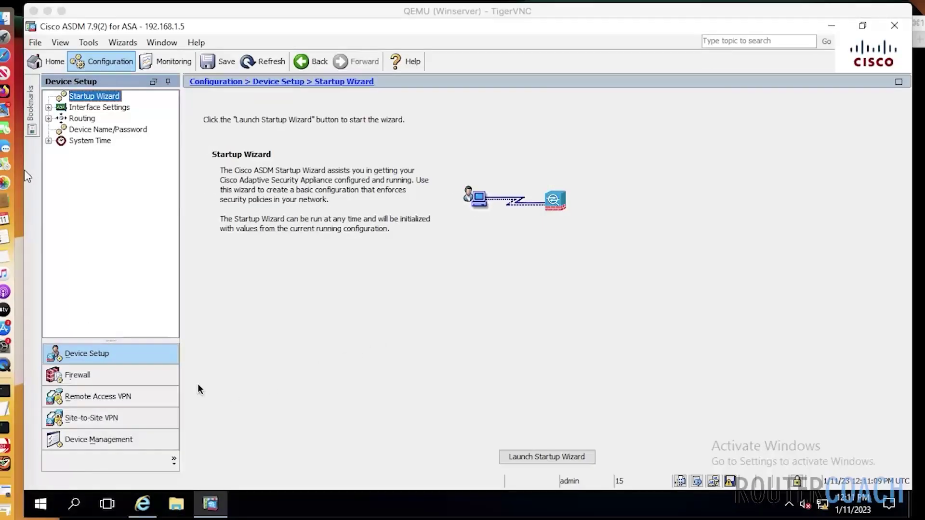
Start a new DMZ access rule from the Firewall Access Rules page
left_click(25, 171)
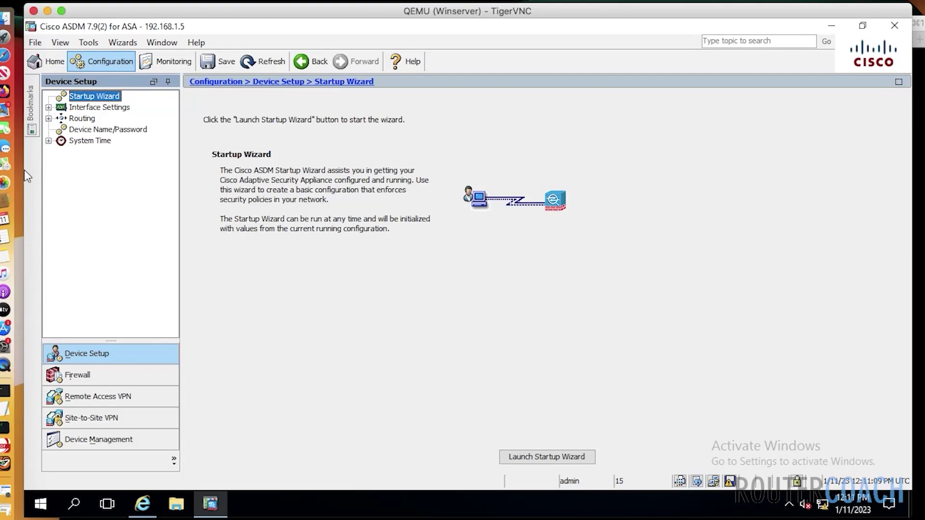
left_click(108, 376)
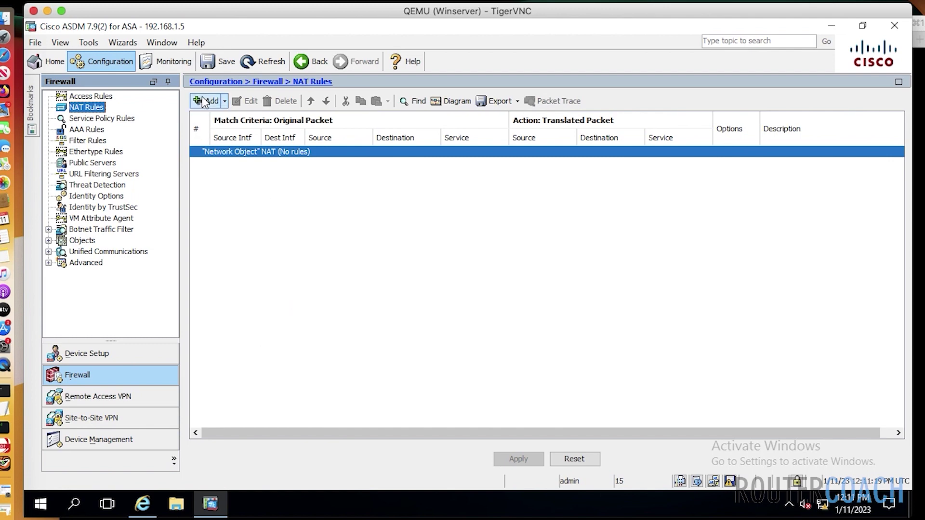
key("Up")
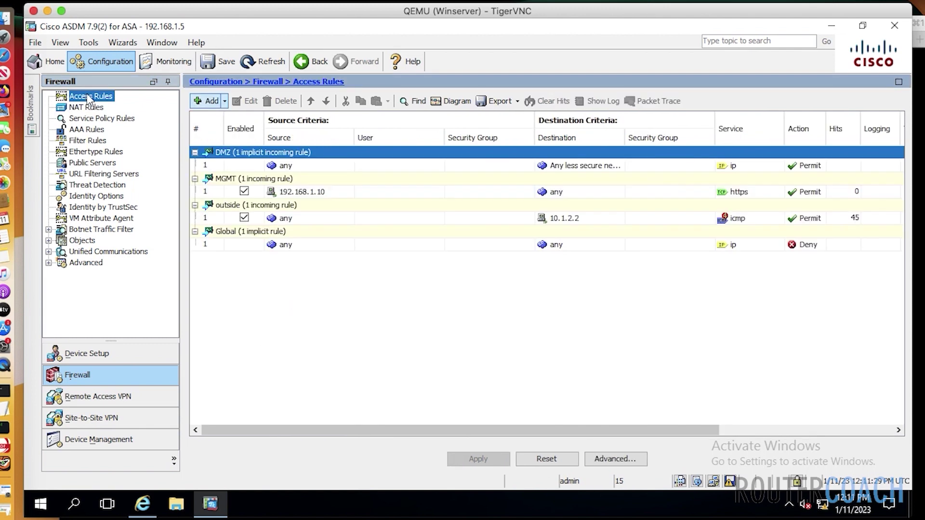
left_click(212, 101)
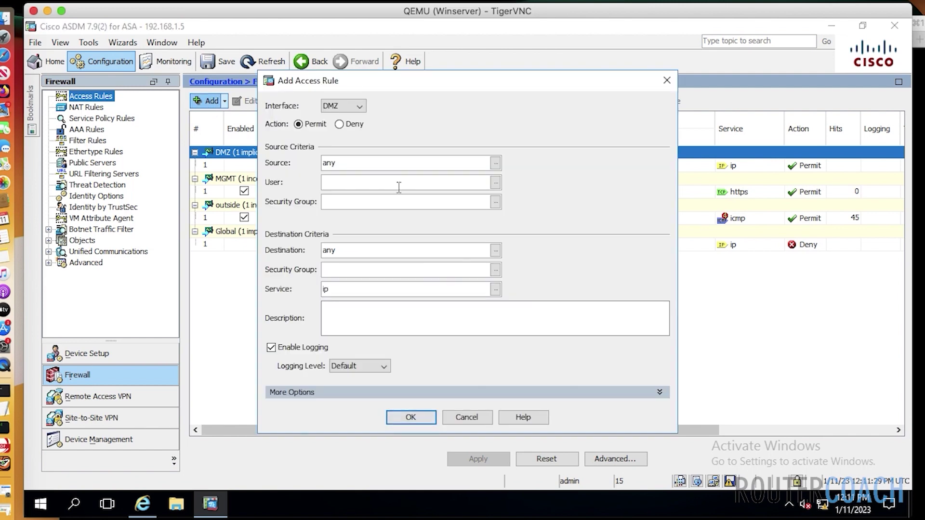
Create the DMZ-LOOP network object for 2.2.2.0/255.255.255.0
left_click(498, 163)
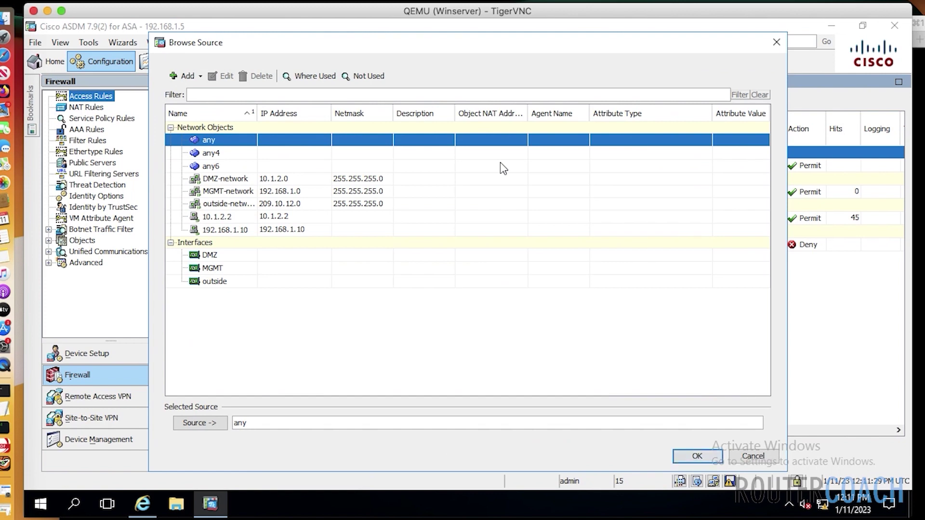
left_click(184, 79)
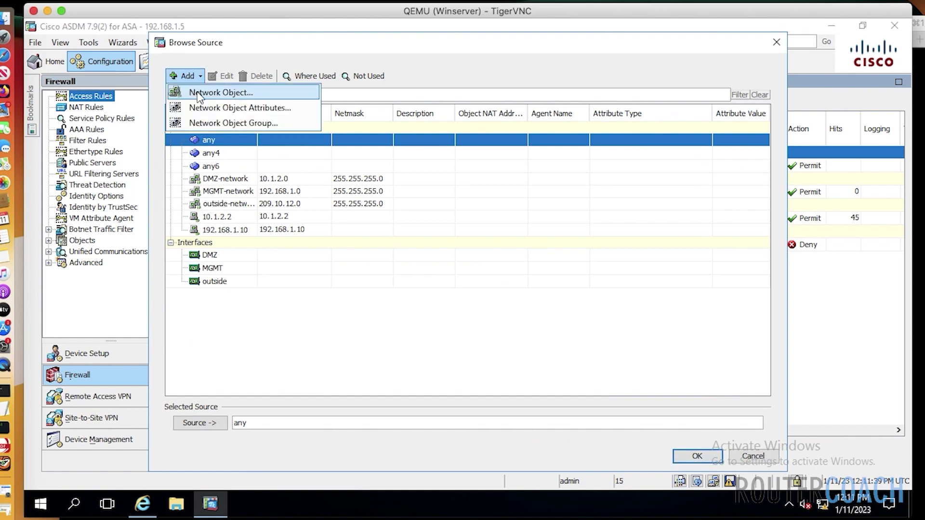
left_click(199, 95)
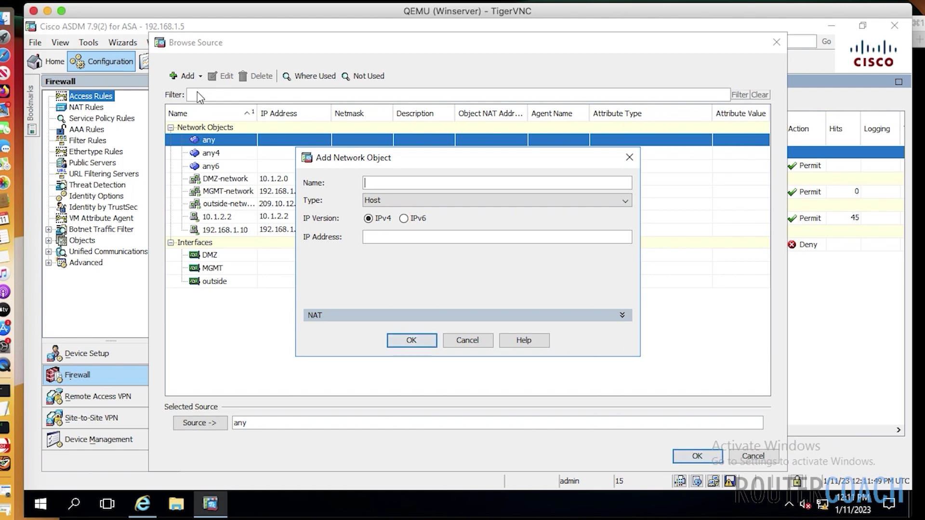
type("DMZ-LOOP")
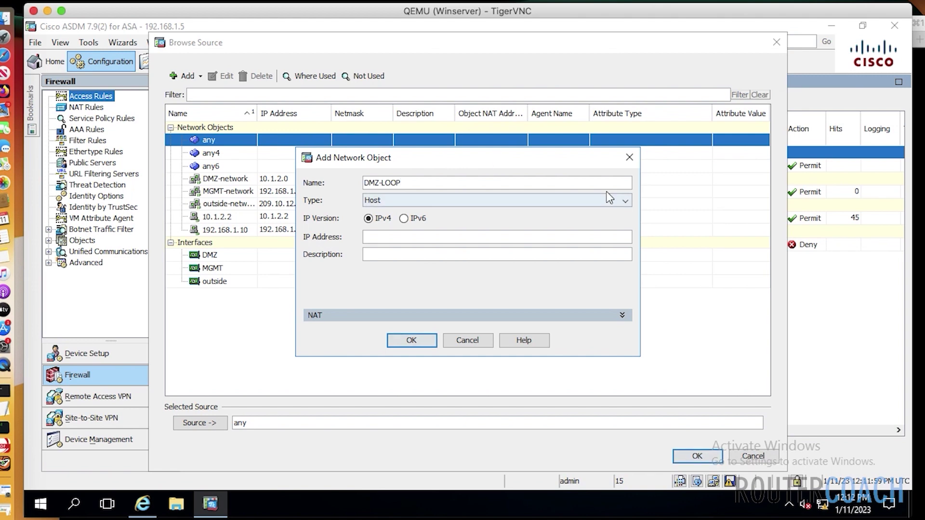
left_click(625, 203)
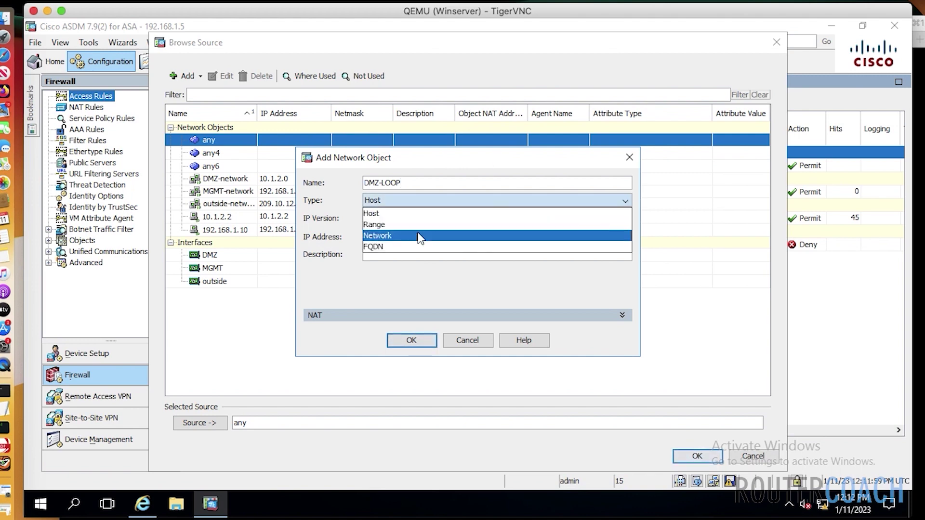
left_click(413, 234)
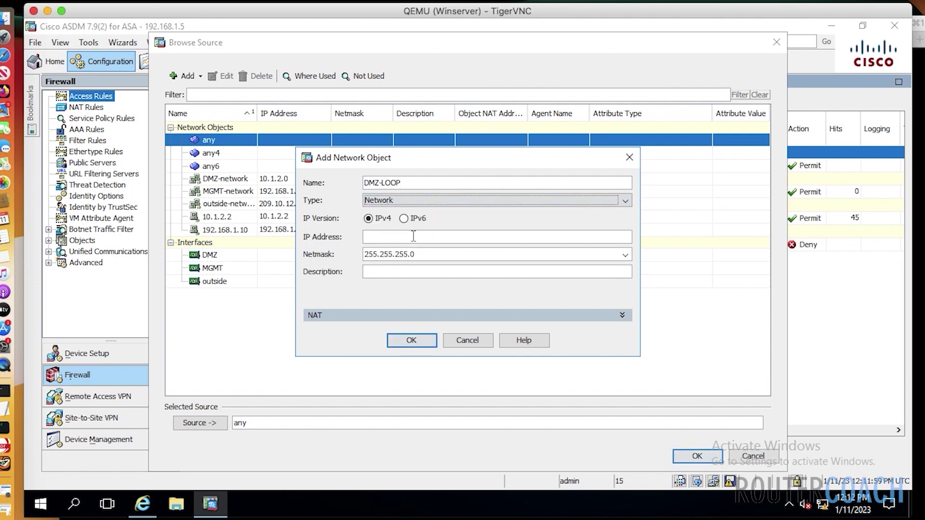
left_click(413, 236)
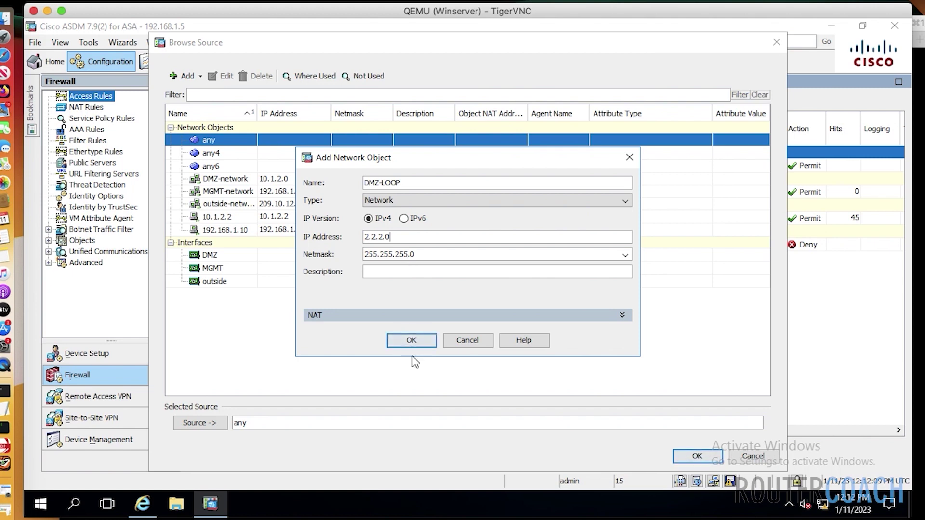
left_click(411, 341)
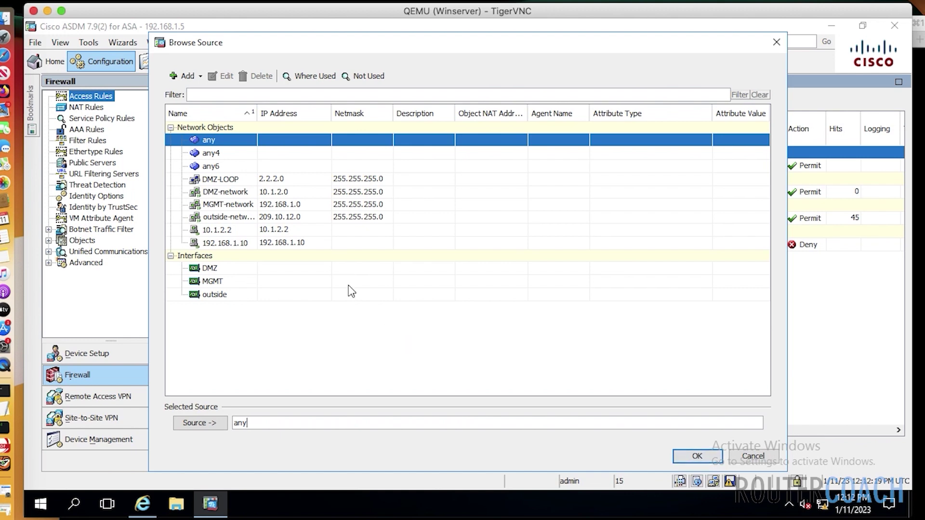
Create the NAT-POOL range object from 209.10.12.8 to 209.10.12.10
left_click(177, 76)
left_click(222, 97)
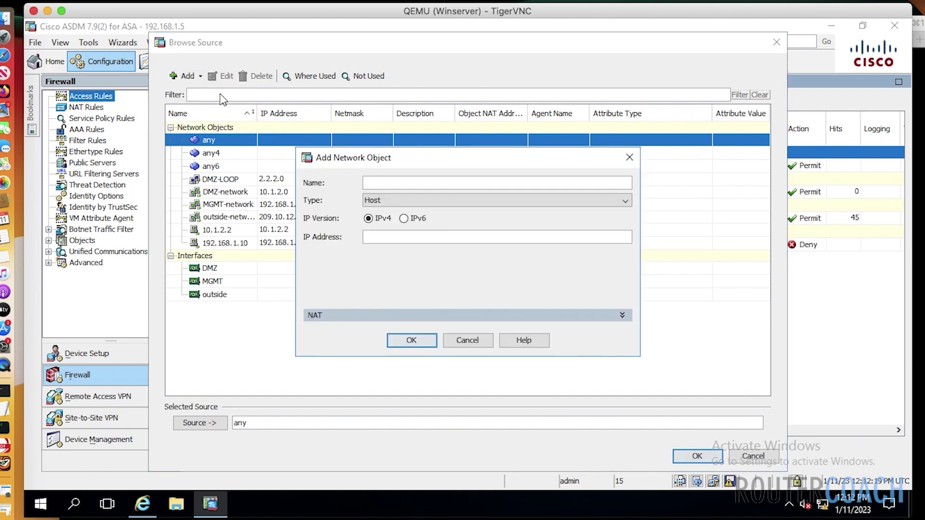
type("NAT-POOL")
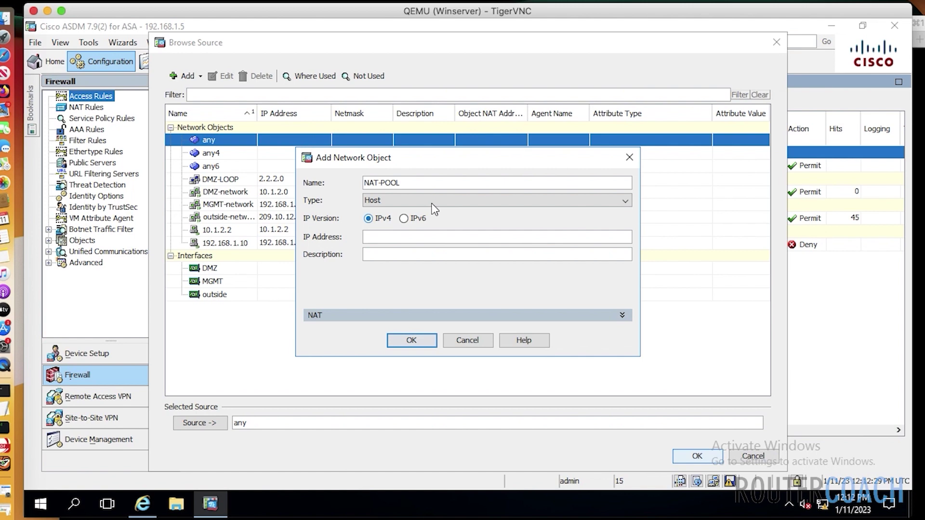
left_click(626, 203)
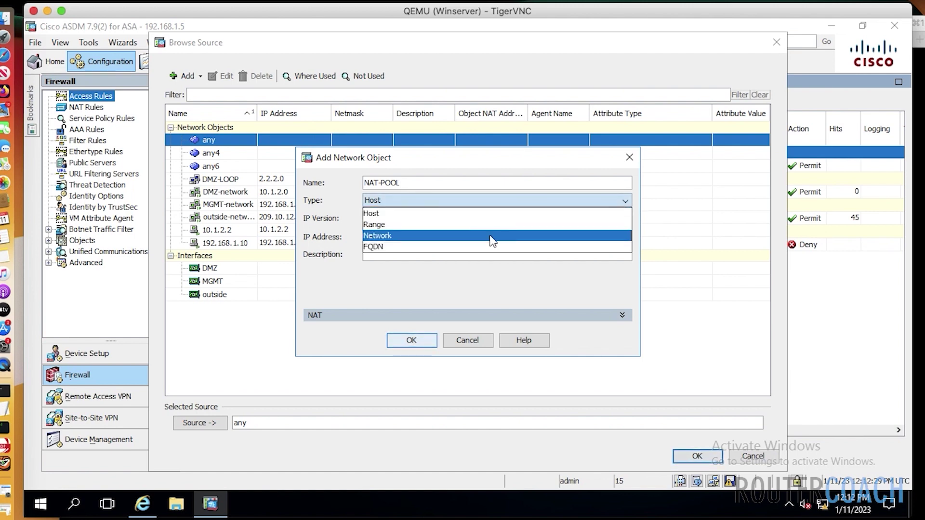
left_click(455, 226)
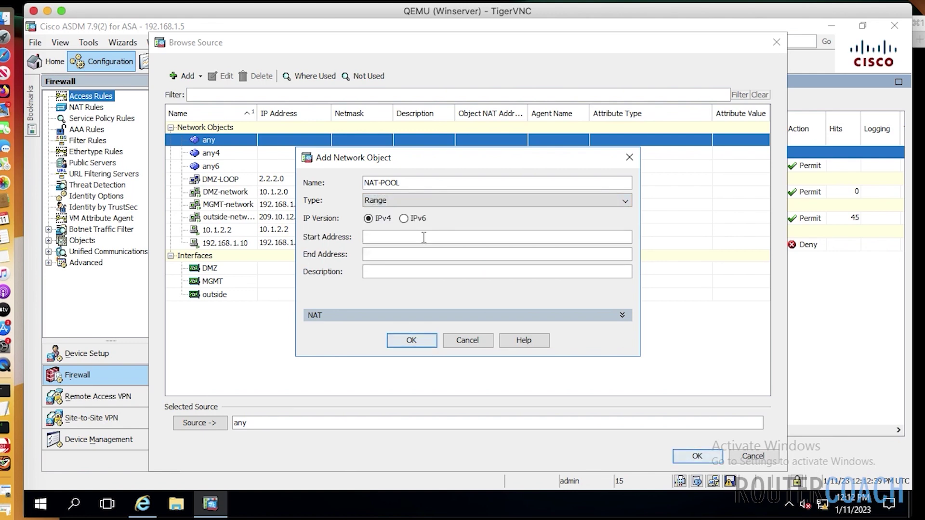
left_click(423, 237)
type("209")
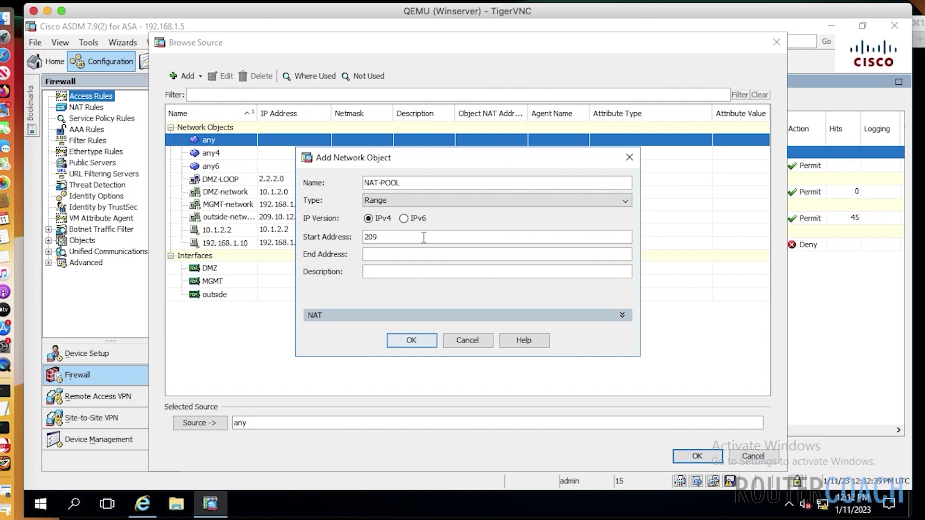
type(".10.12.8")
left_click(407, 256)
type("209.10.12.10")
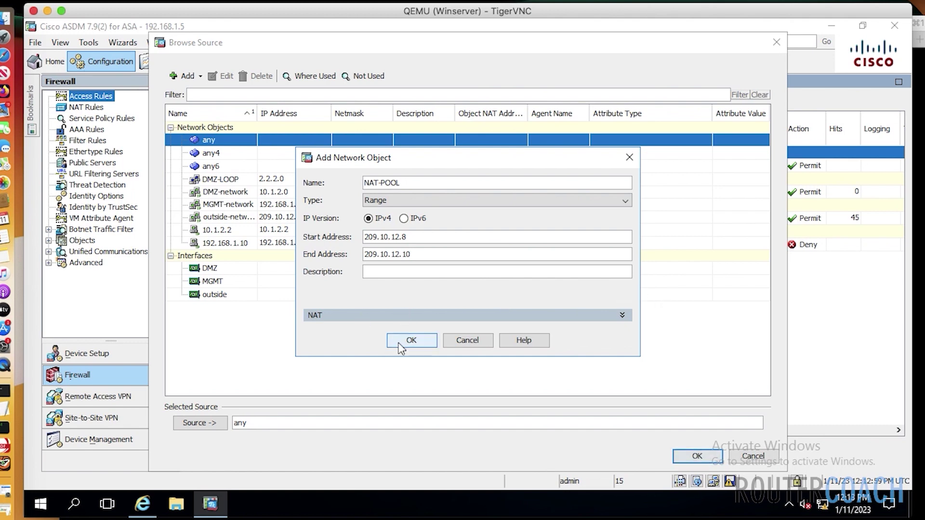
left_click(411, 340)
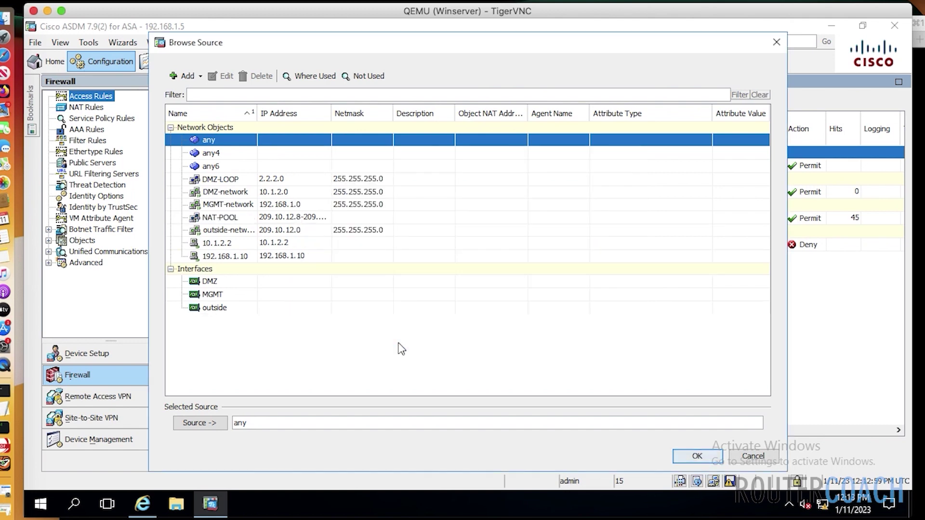
left_click(695, 456)
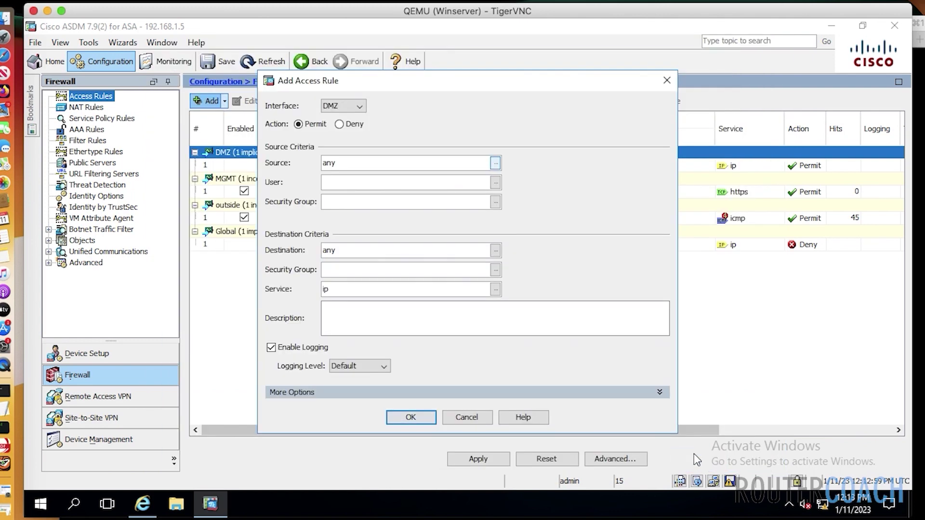
Discard the access rule and start a DMZ-to-outside NAT rule with original source DMZ-LOOP
left_click(462, 417)
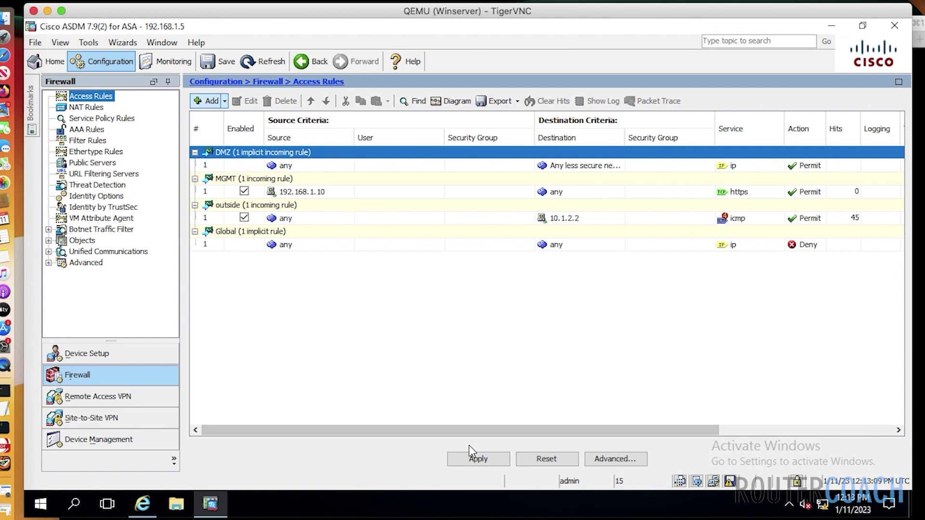
left_click(84, 107)
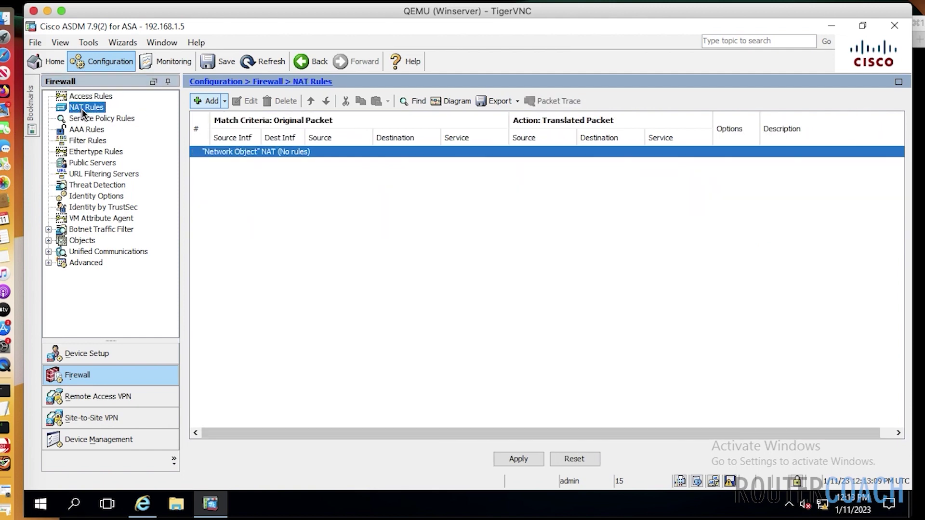
left_click(204, 101)
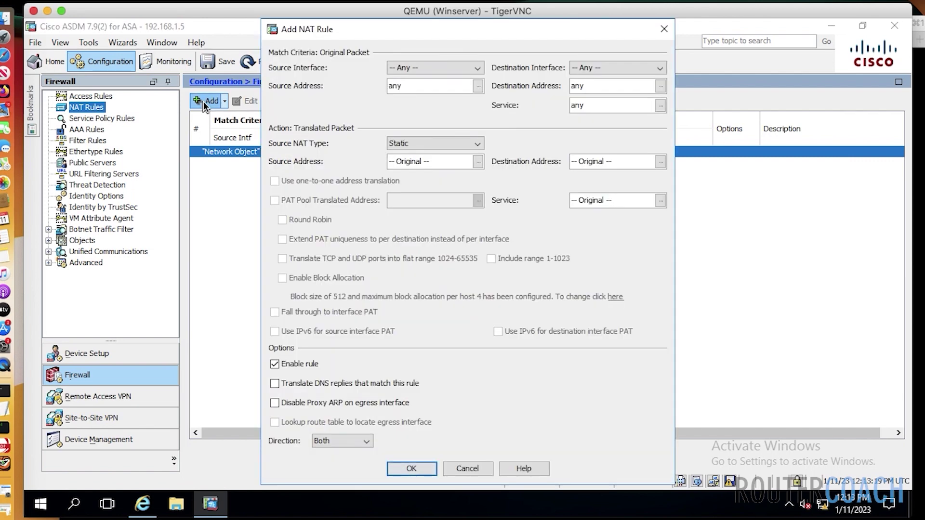
left_click(475, 68)
left_click(418, 92)
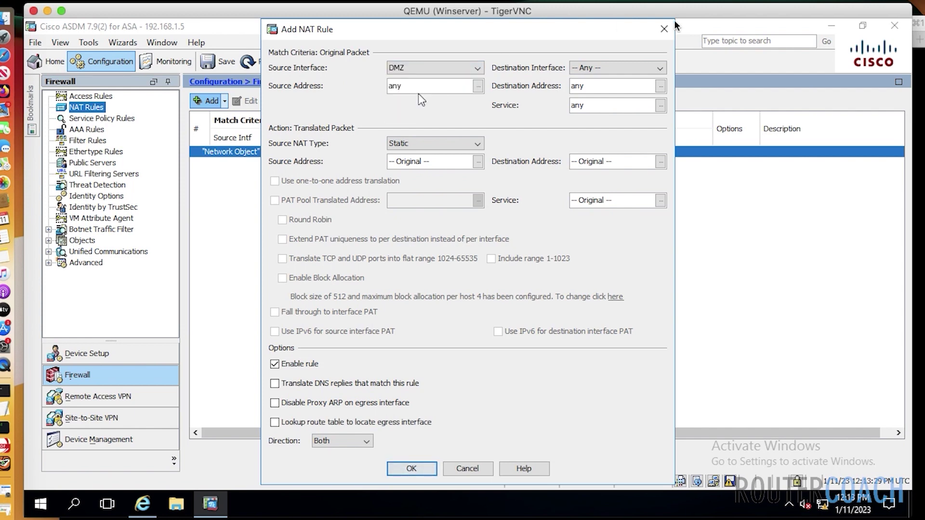
left_click(660, 68)
left_click(592, 114)
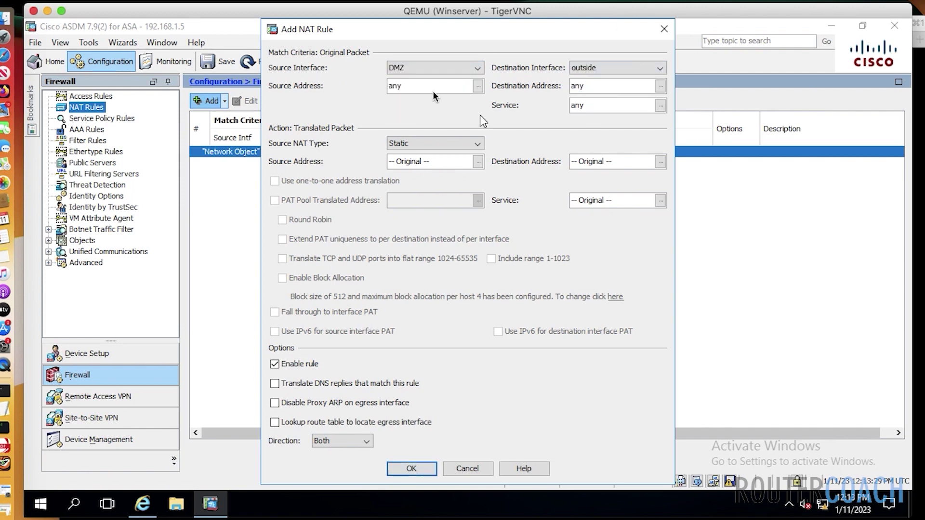
left_click(478, 86)
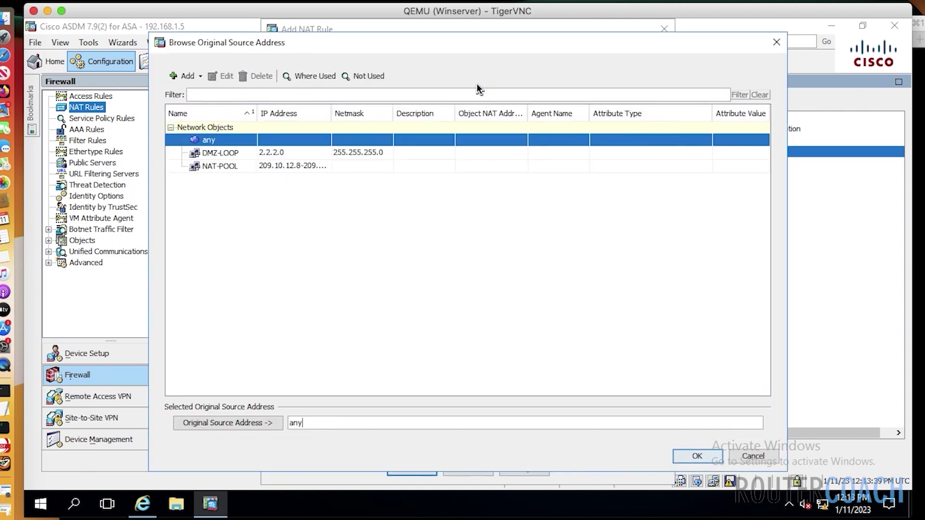
double_click(222, 153)
double_click(223, 154)
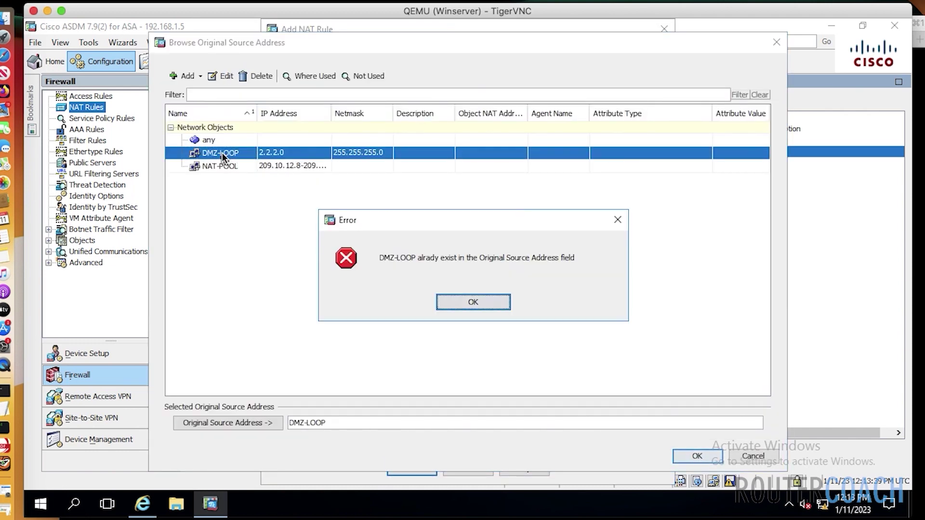
left_click(472, 302)
left_click(706, 457)
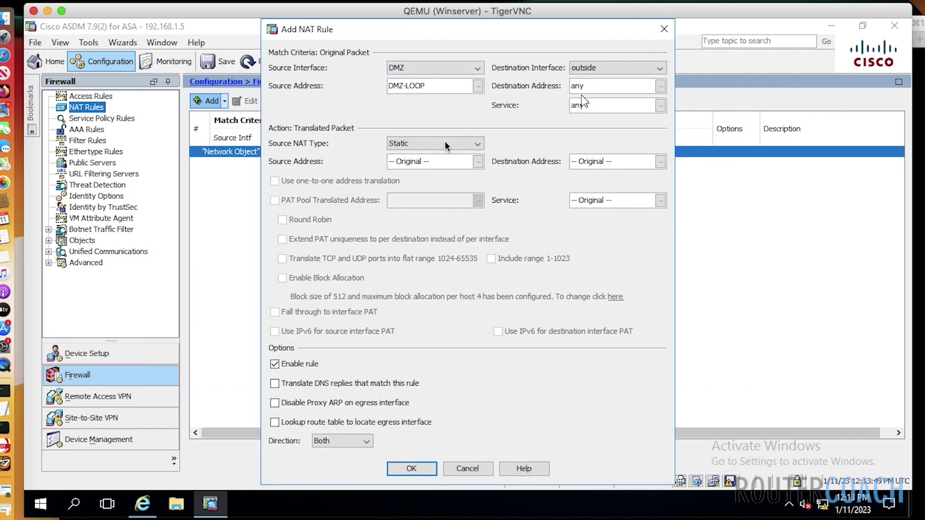
Make the source translation Dynamic to NAT-POOL and save the NAT rule
left_click(475, 145)
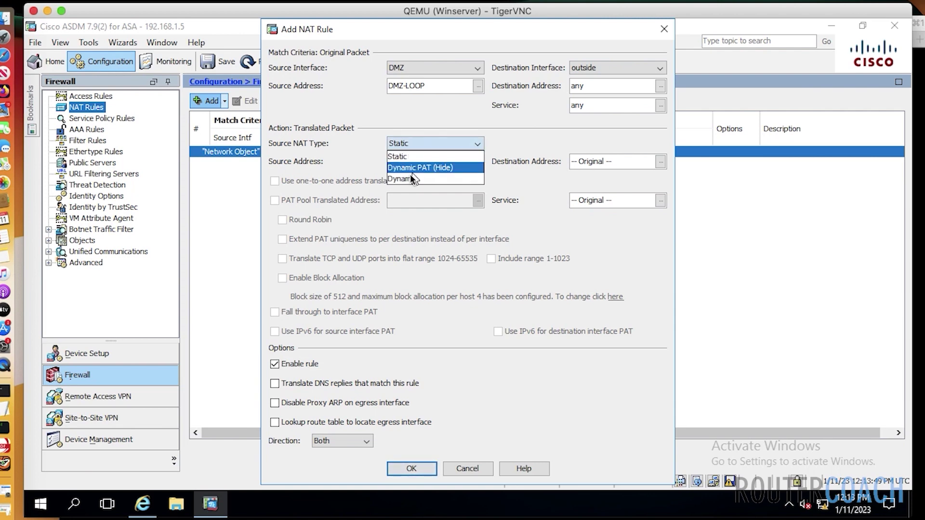
left_click(409, 177)
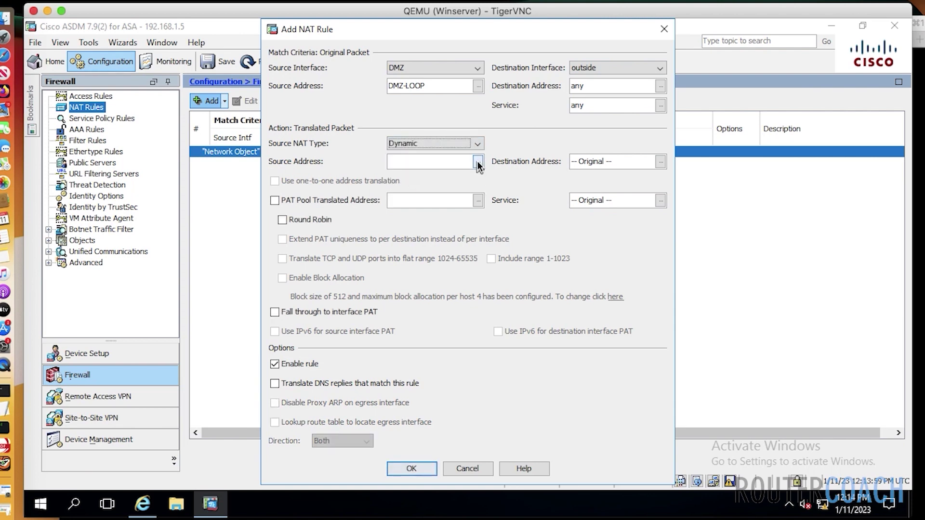
left_click(478, 161)
double_click(232, 153)
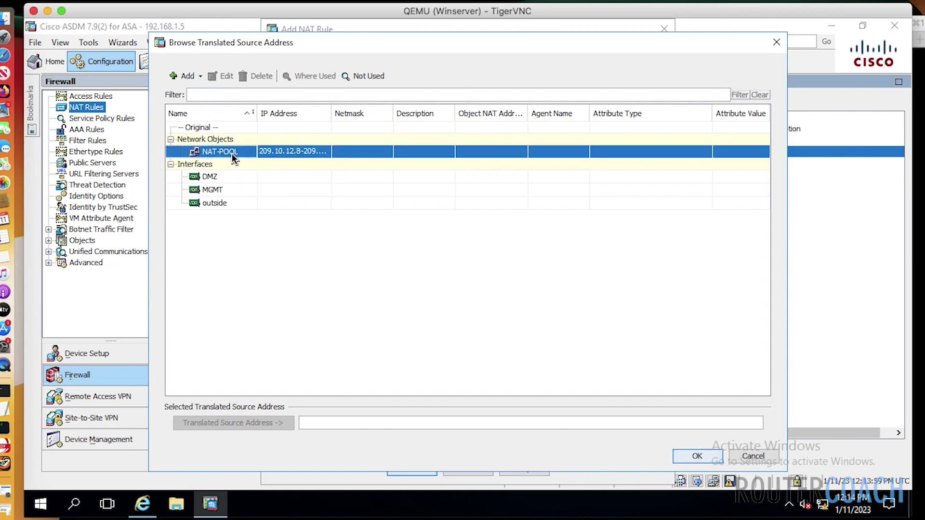
left_click_drag(338, 423, 303, 423)
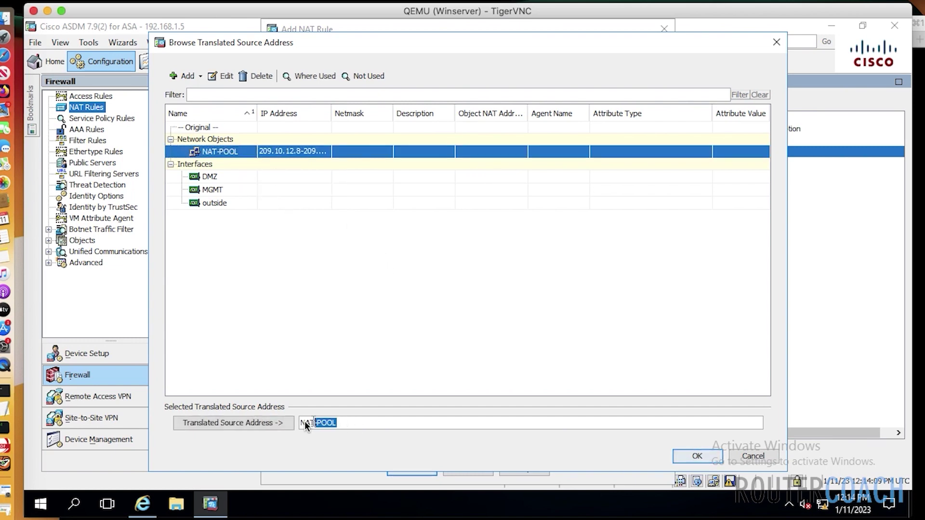
left_click(684, 453)
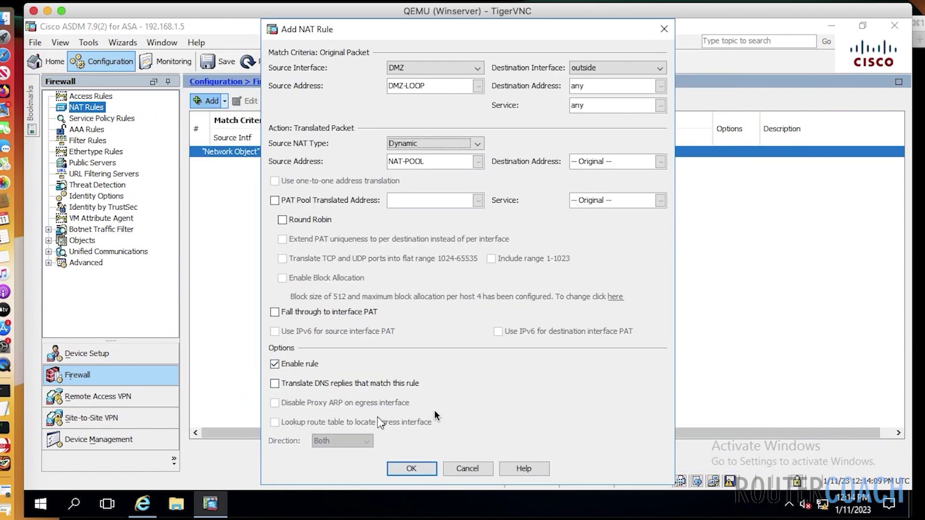
left_click(422, 467)
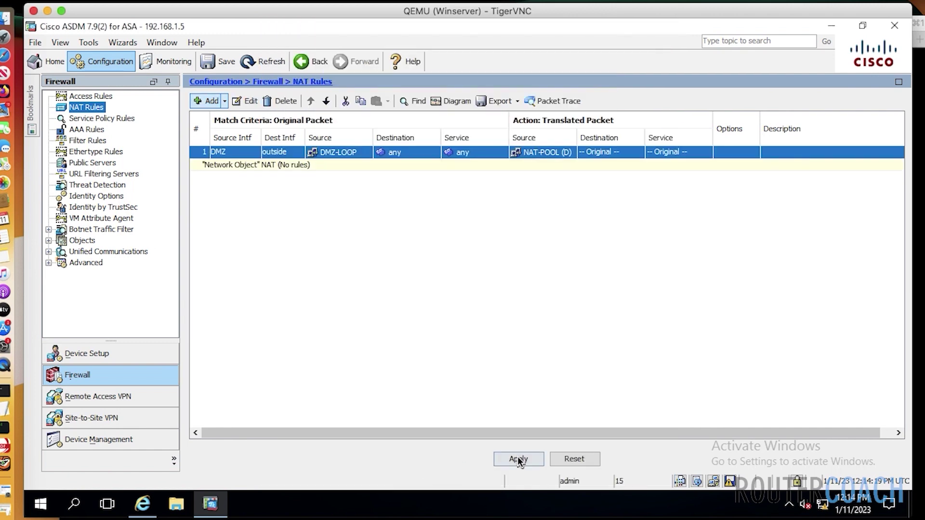
Apply the NAT rule and send the previewed CLI commands to the ASA
left_click(527, 461)
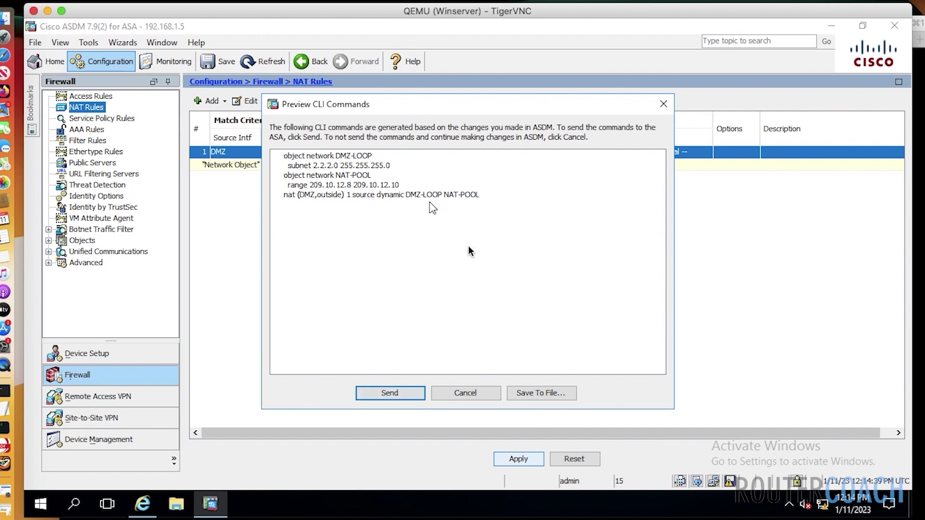
left_click(401, 391)
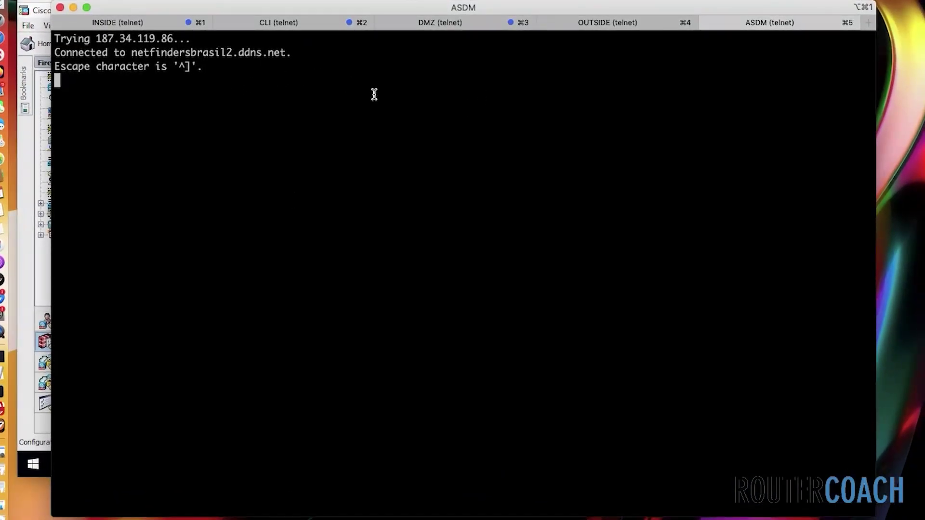
On the DMZ router, enable and run 'ping 143.12.0.1 so 2.2.2.30'
left_click(414, 25)
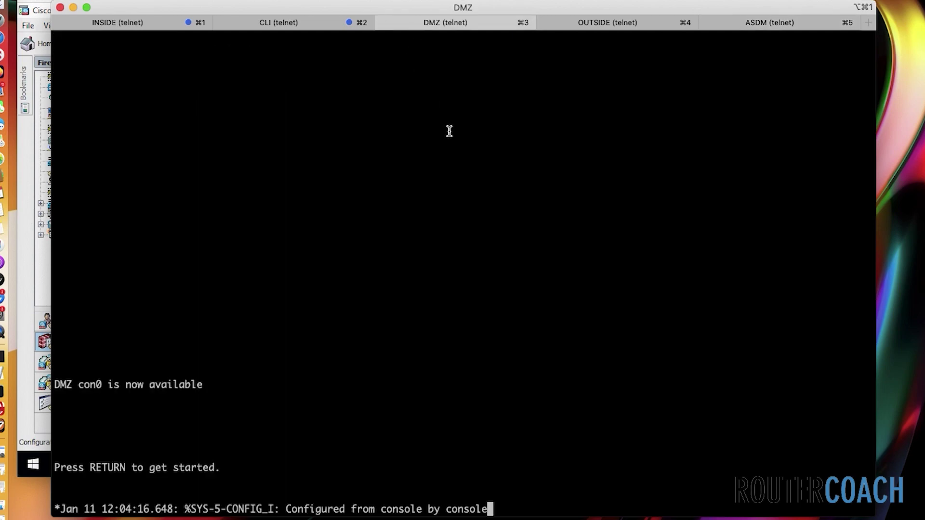
key("Return")
key("Return")
key("Return")
key("Return")
key("Return")
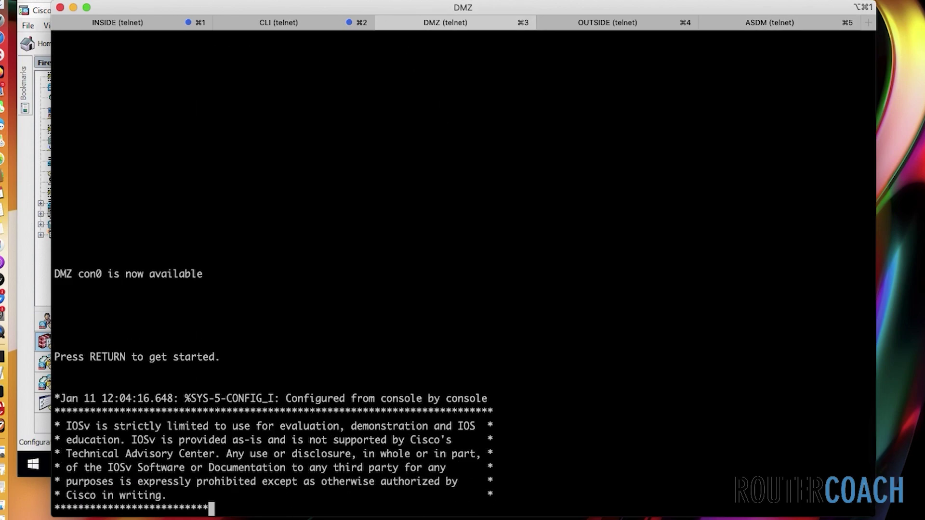
type("en")
key("Return")
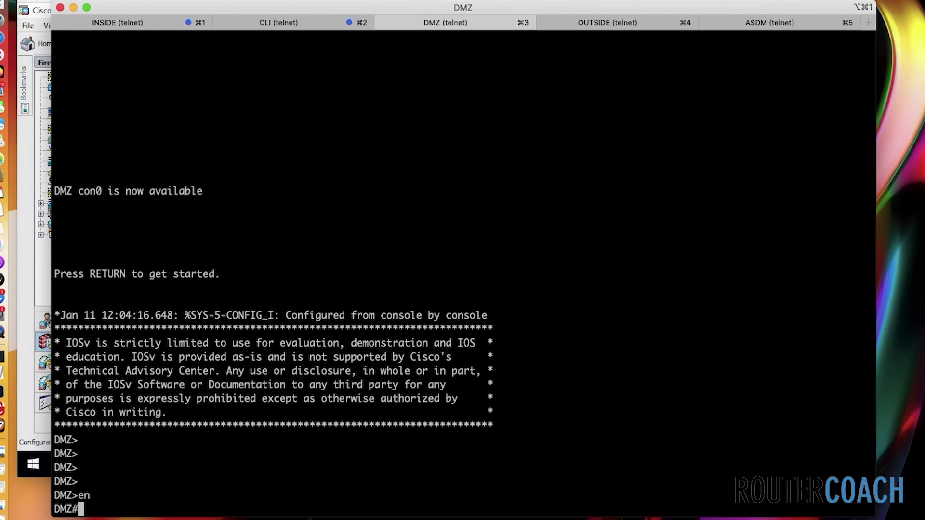
type("ping 143")
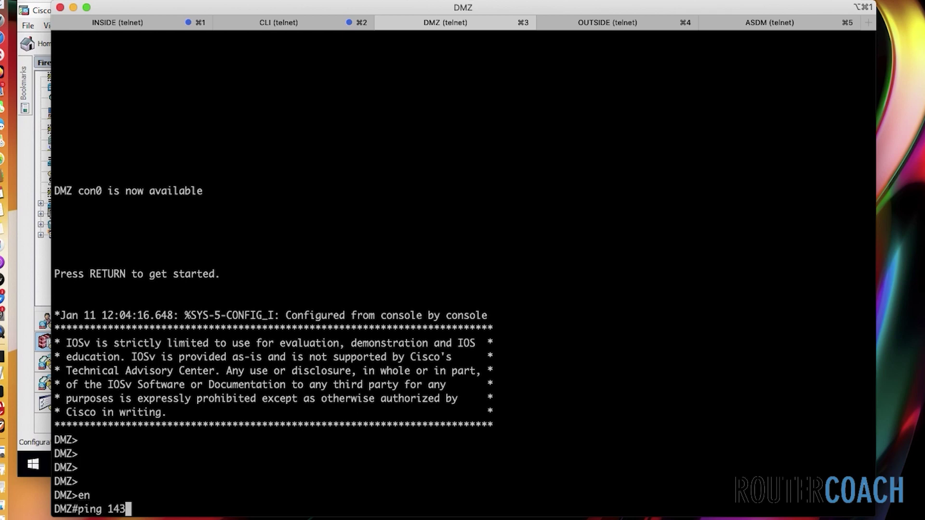
type(".12.0.1 so 2.2.2.")
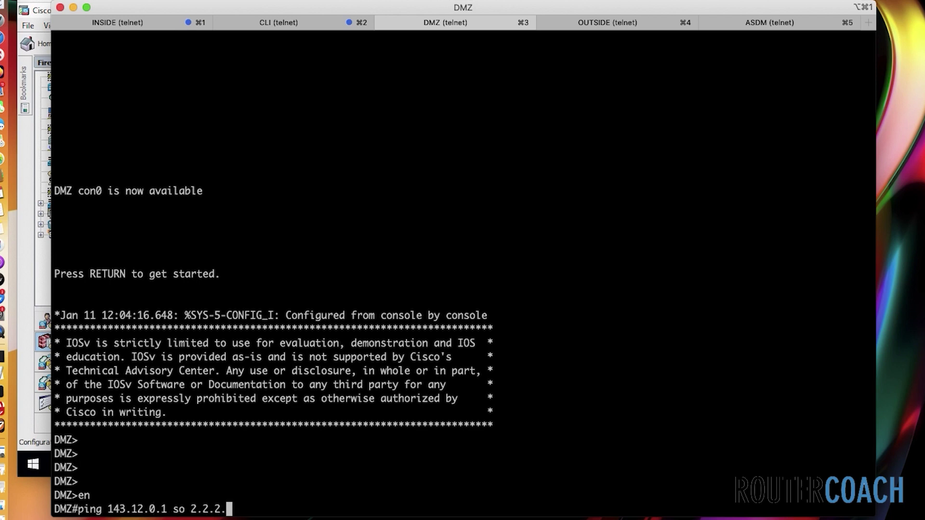
type("30")
key("Return")
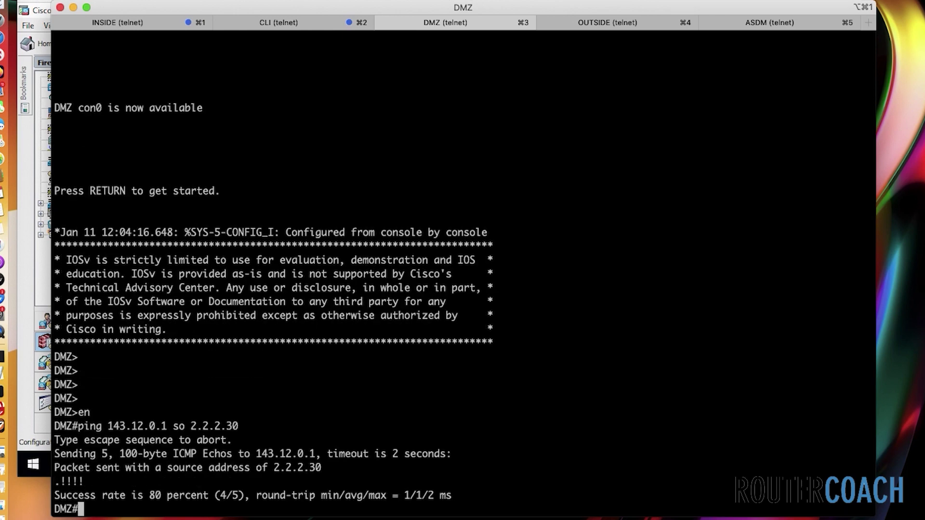
On the firewall session, enter privileged mode with 'en' and issue 'show xlate'
left_click(757, 24)
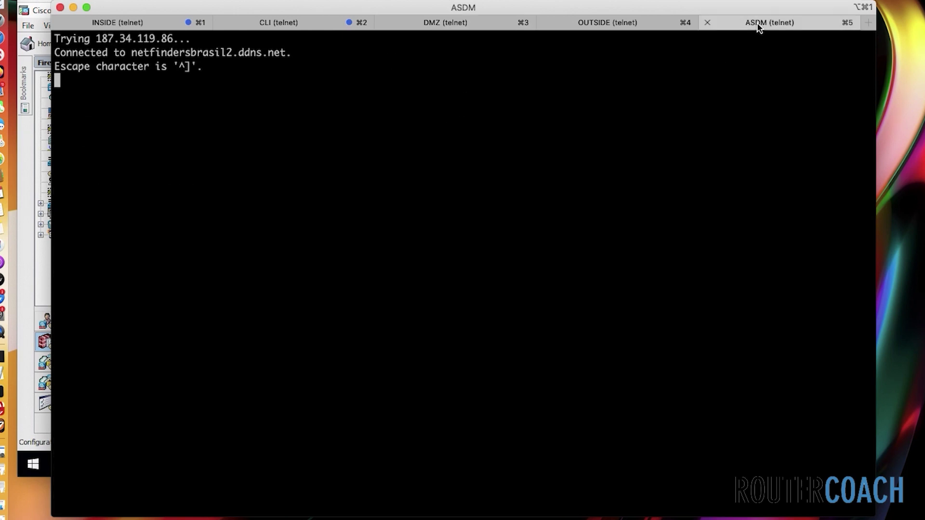
key("Return")
key("Return")
type("en")
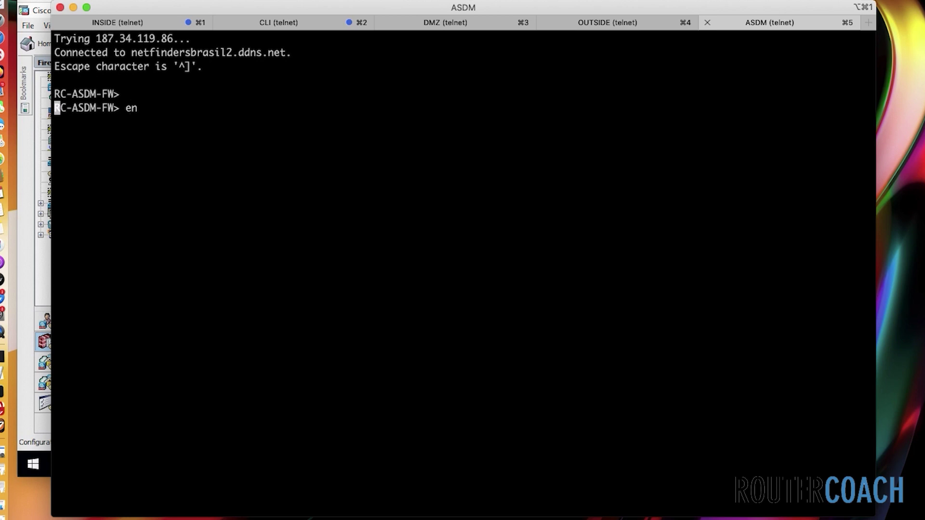
key("Return")
key("Return")
type("show xlate")
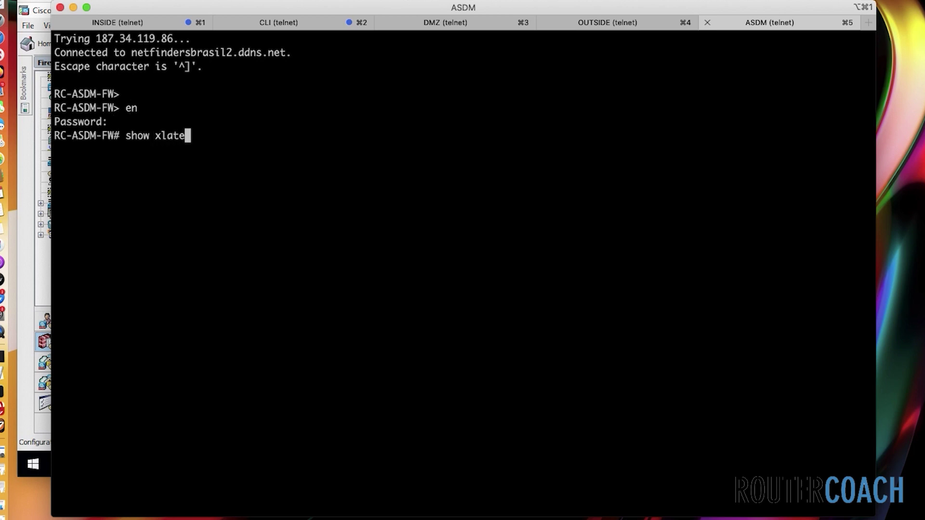
key("Return")
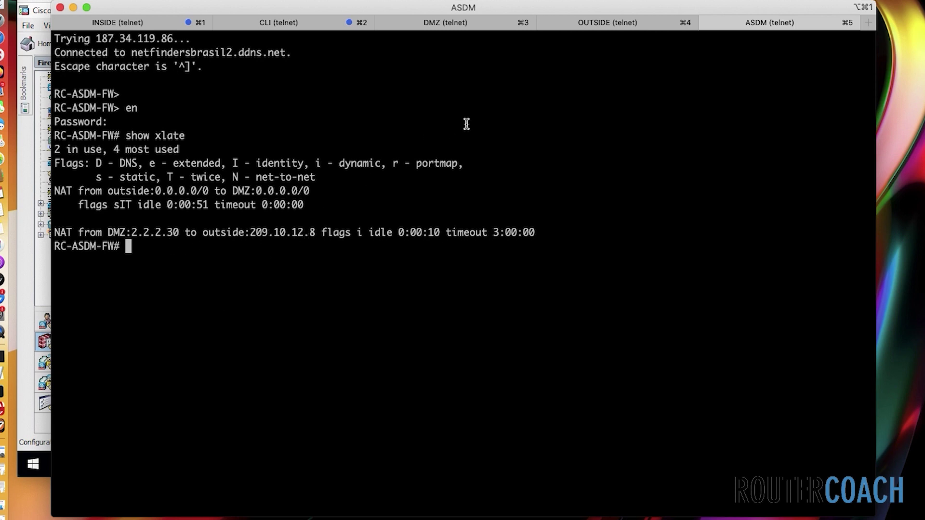
Repeat the ping to 143.12.0.1 from sources 2.2.2.31 and 2.2.2.32
left_click(470, 26)
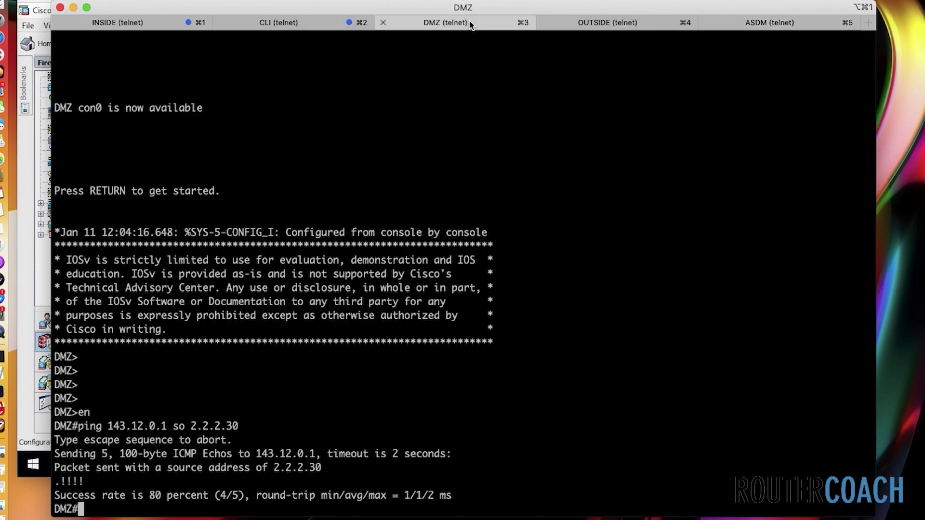
key("Up")
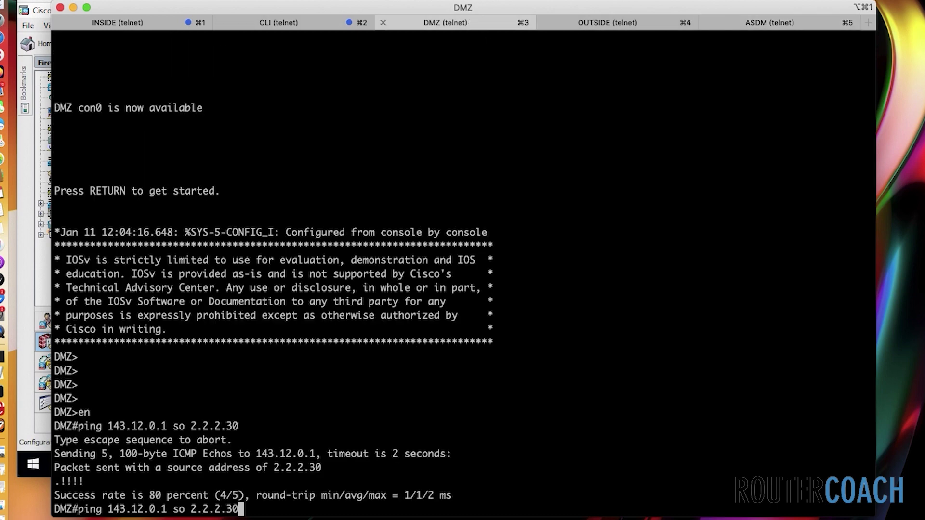
key("Left")
key("Left")
key("Left")
key("Left")
key("Left")
key("Left")
key("Left")
key("Left")
key("Right")
key("Right")
key("Right")
key("Right")
key("Right")
key("Right")
key("Right")
key("Right")
key("BackSpace")
type("1")
key("Return")
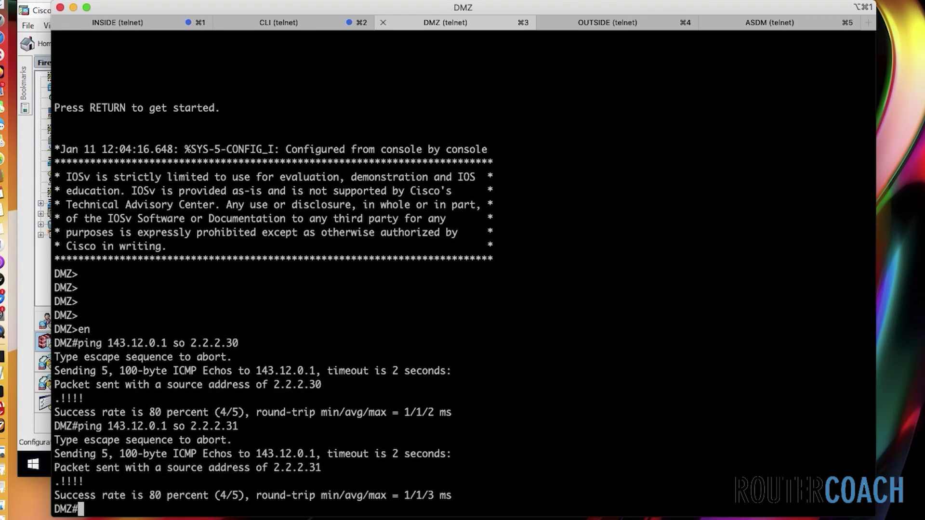
key("Up")
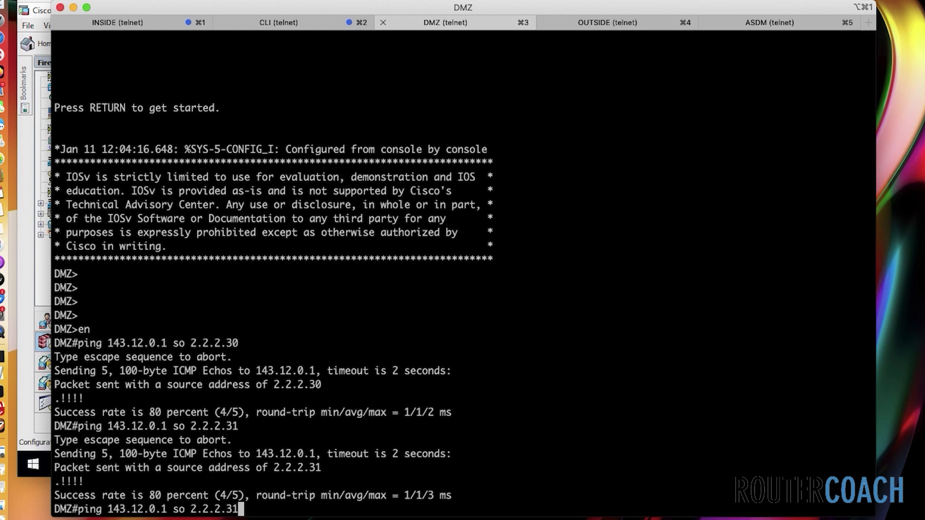
key("BackSpace")
type("2")
key("Return")
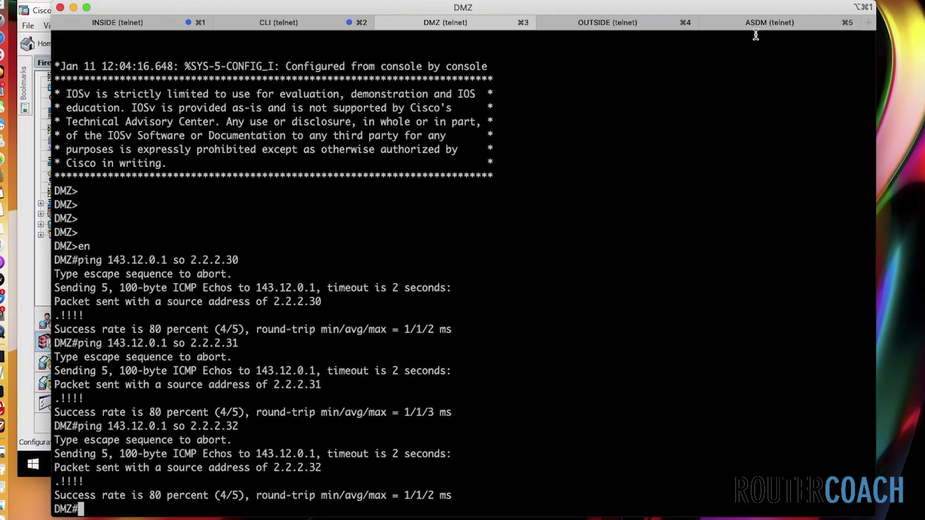
Run 'show xlate' on the firewall to list the NAT translations
left_click(761, 24)
type("show xlate")
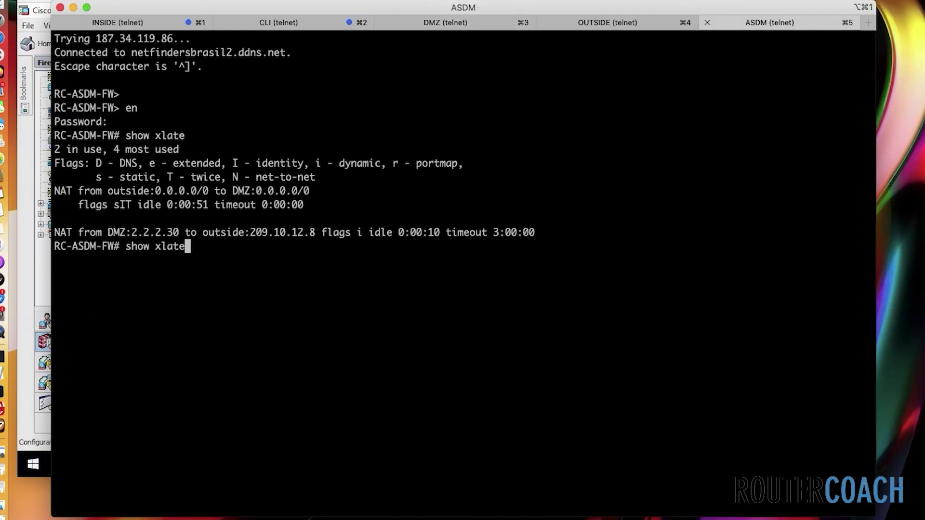
key("Return")
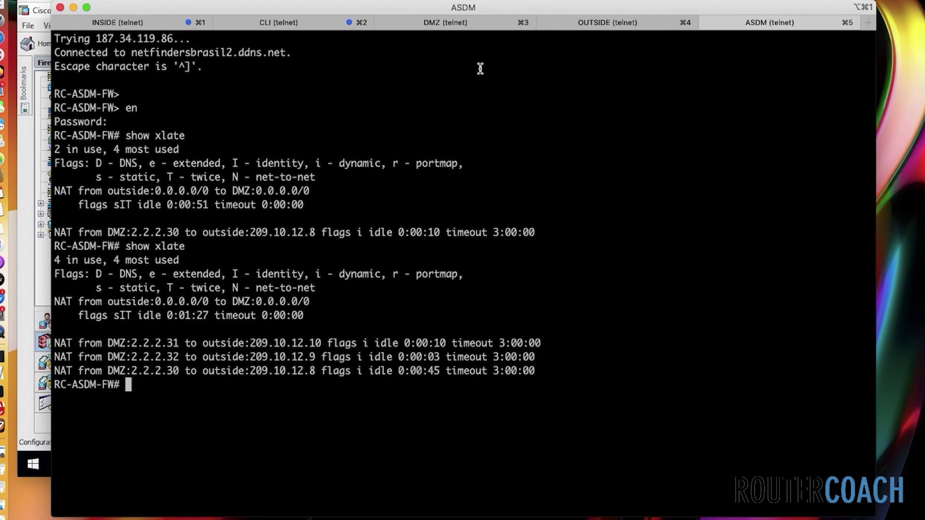
On the DMZ router, rerun the ping to 143.12.0.1 sourced from 2.2.2.33
left_click(429, 24)
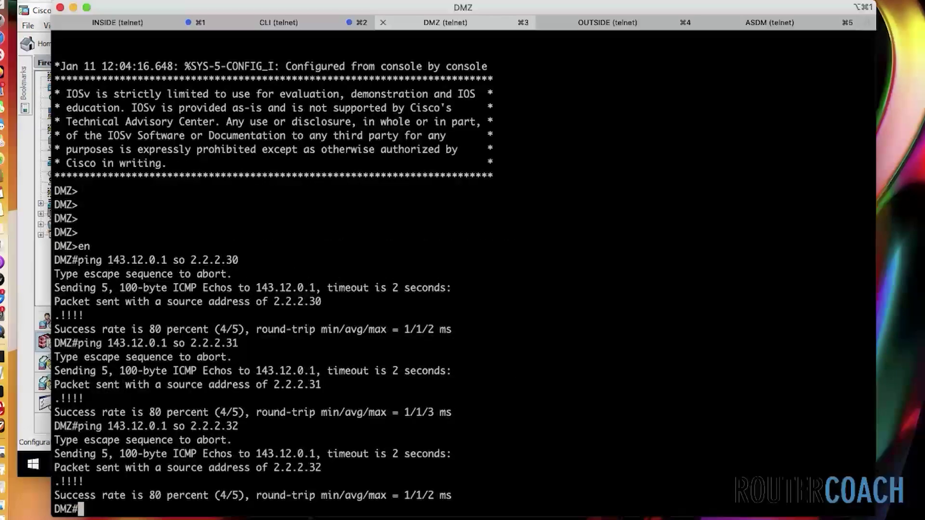
key("Return")
key("Return")
key("Up")
key("BackSpace")
type("3.12.0.1 so 2.2.2.33")
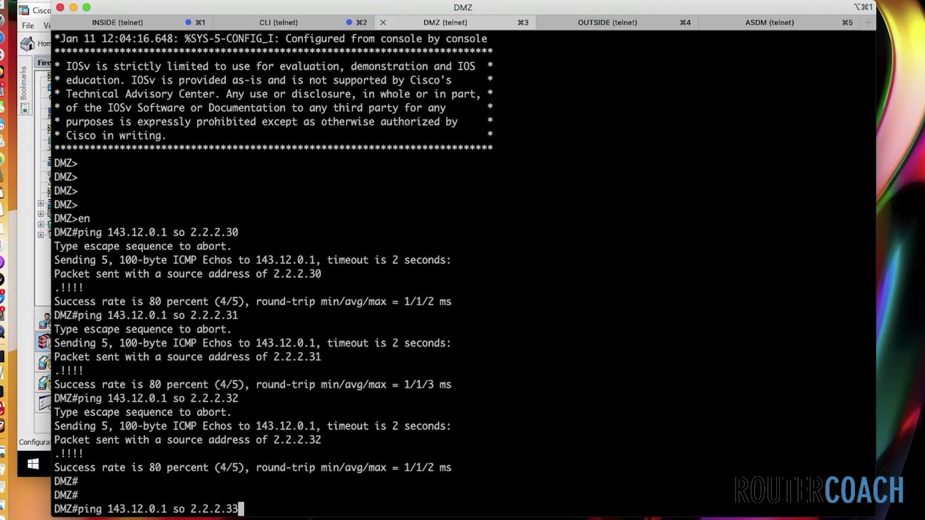
key("Return")
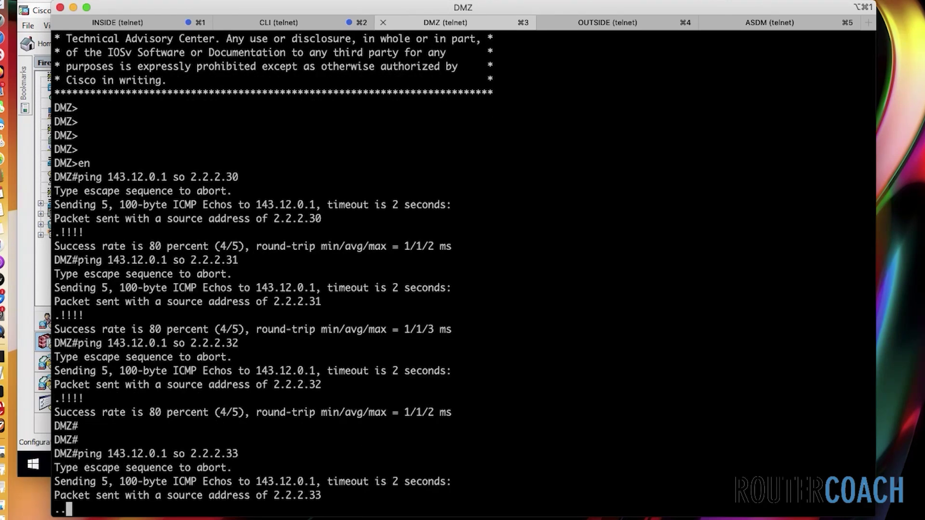